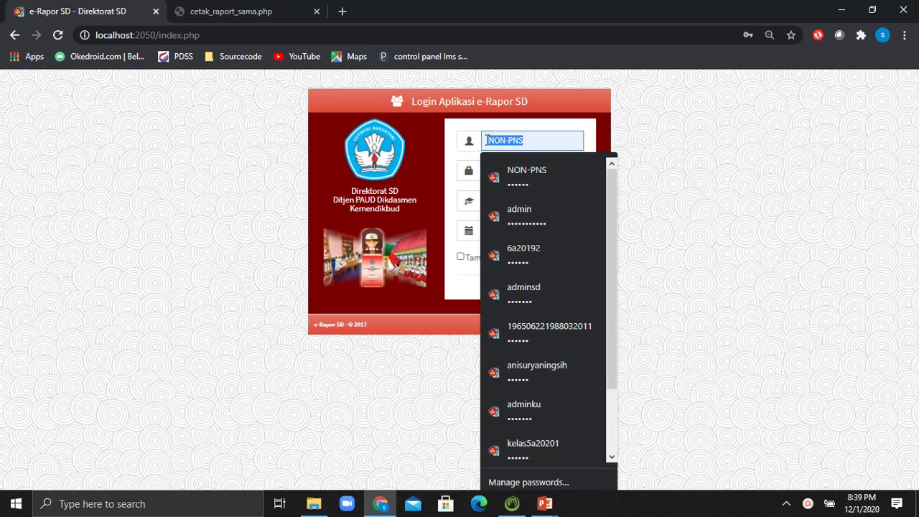
left_click(531, 137)
left_click_drag(491, 141, 539, 142)
left_click(671, 165)
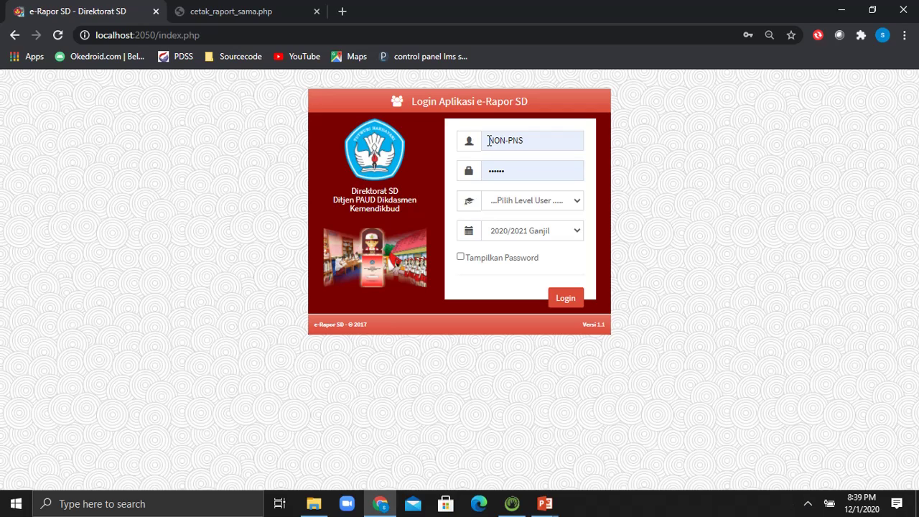
left_click(488, 140)
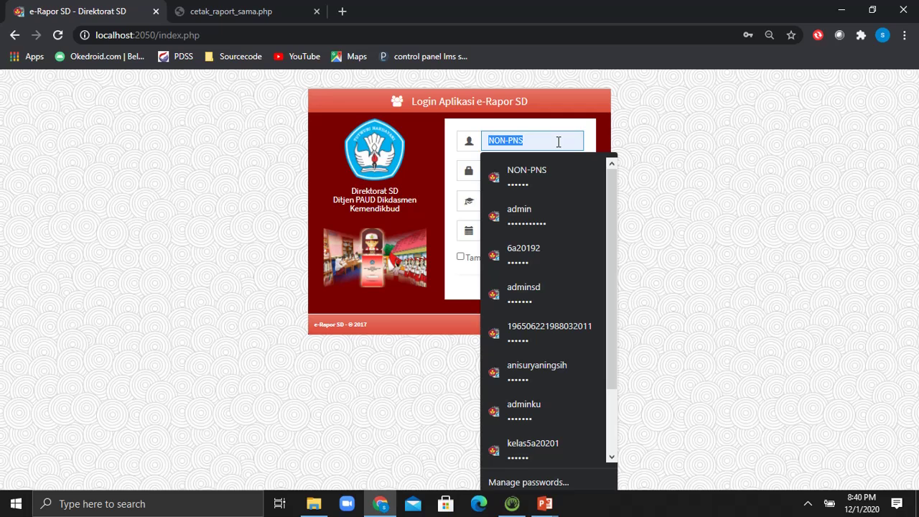
left_click(679, 172)
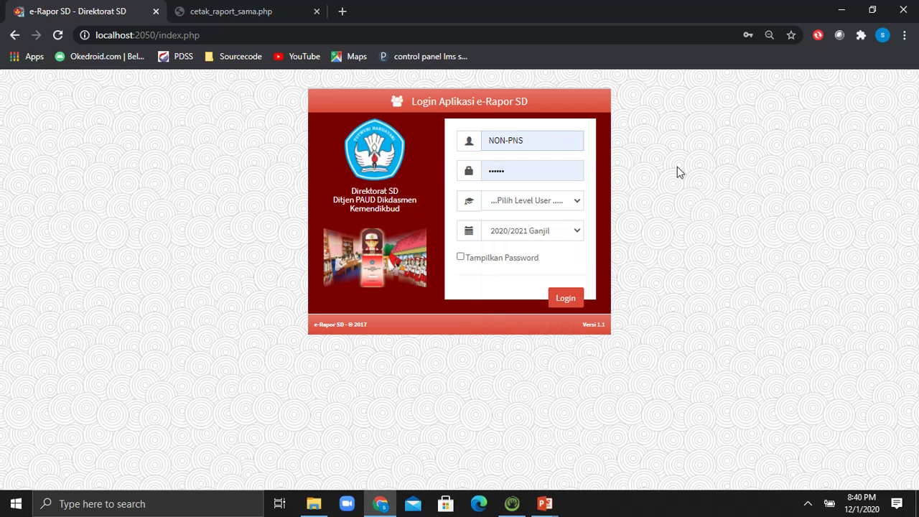
left_click(488, 143)
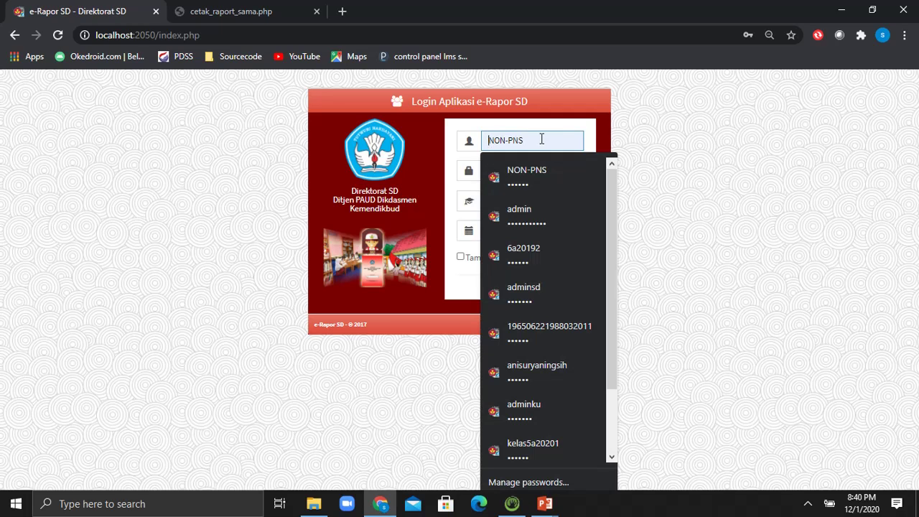
left_click(625, 140)
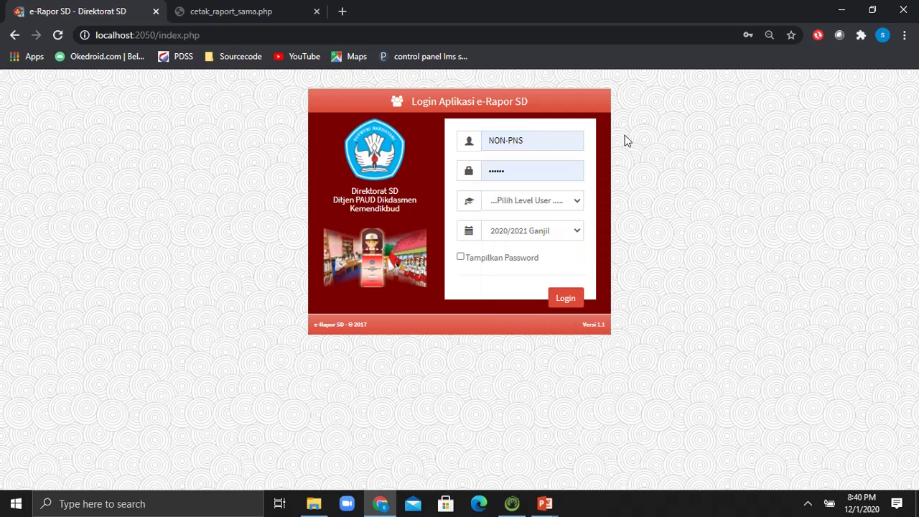
- Reveal the prefilled password, set the user level to Guru and log in for the 2020/2021 Ganjil term
left_click(460, 257)
left_click_drag(489, 171, 521, 173)
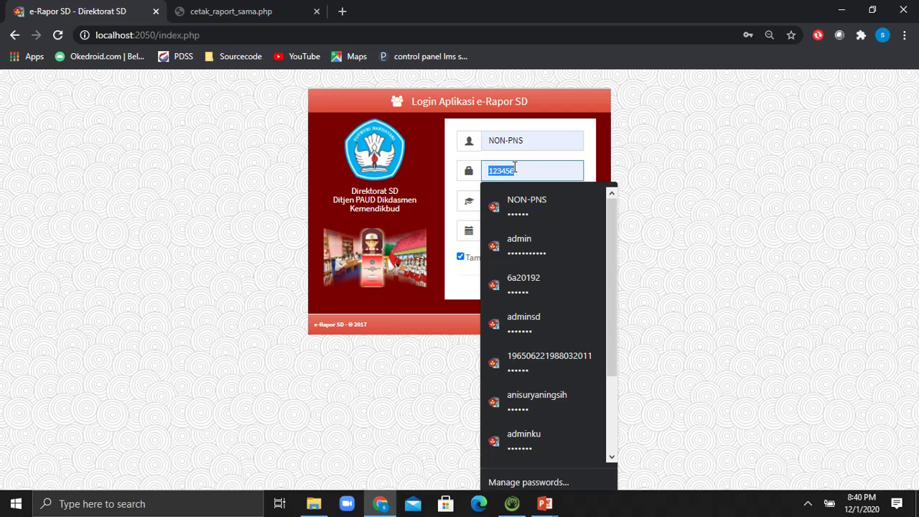
left_click(655, 178)
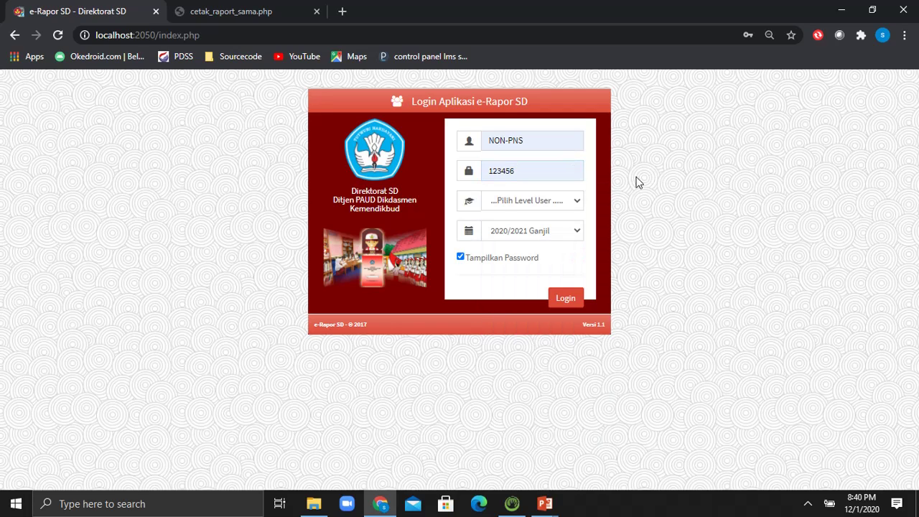
left_click(501, 208)
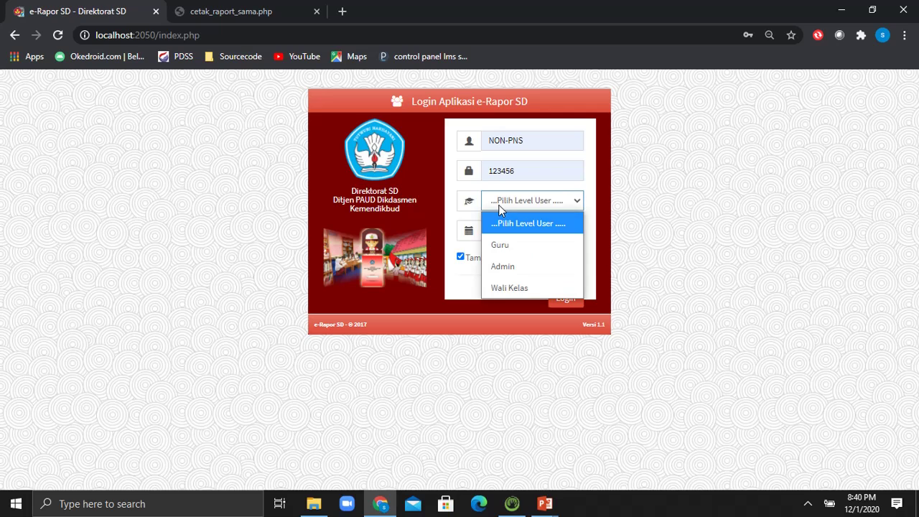
left_click(494, 248)
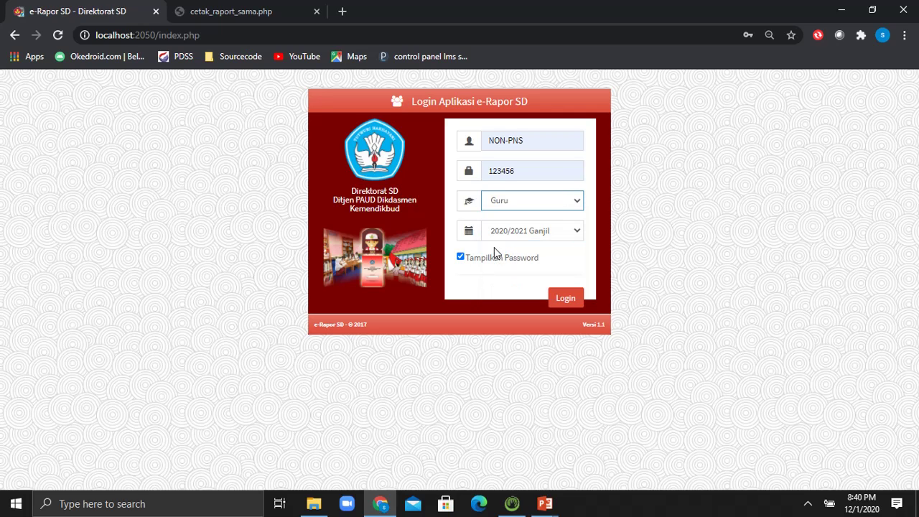
left_click(564, 300)
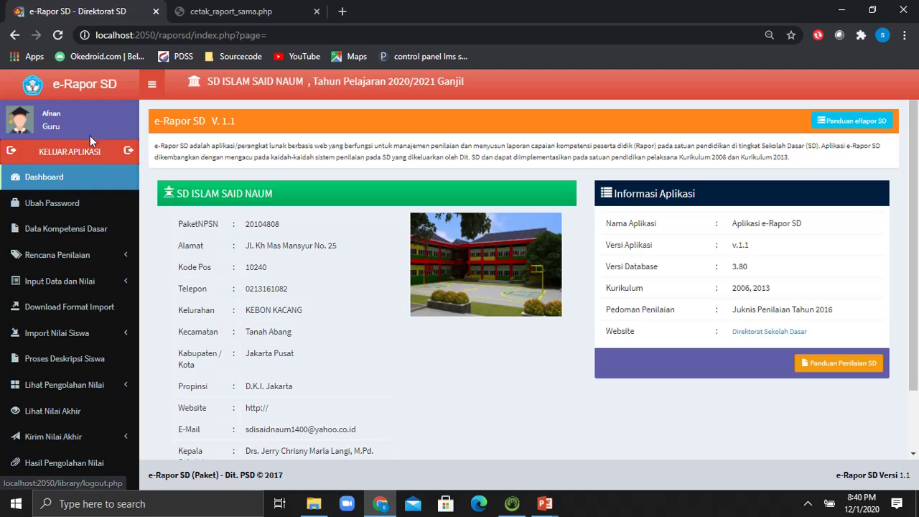
- Open the teacher account's Ubah Password form and select the contents of its password field
left_click(61, 207)
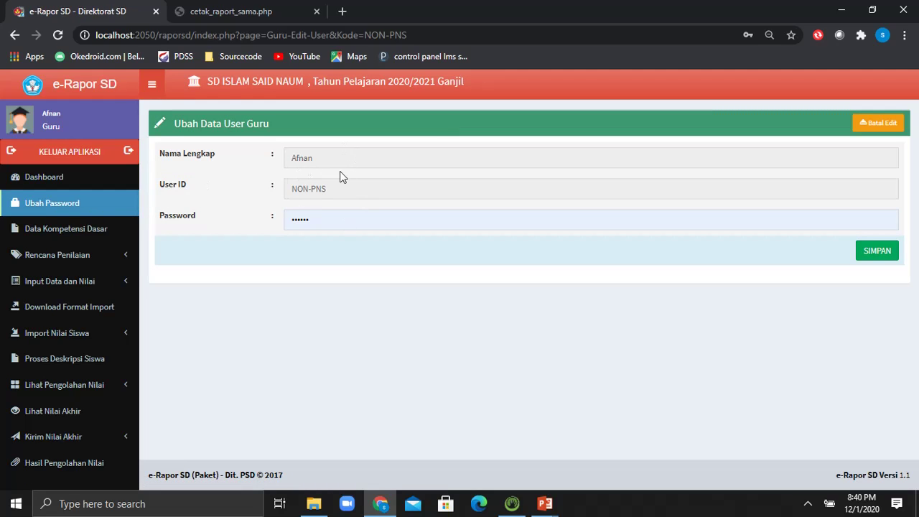
left_click(323, 221)
left_click_drag(323, 221, 288, 221)
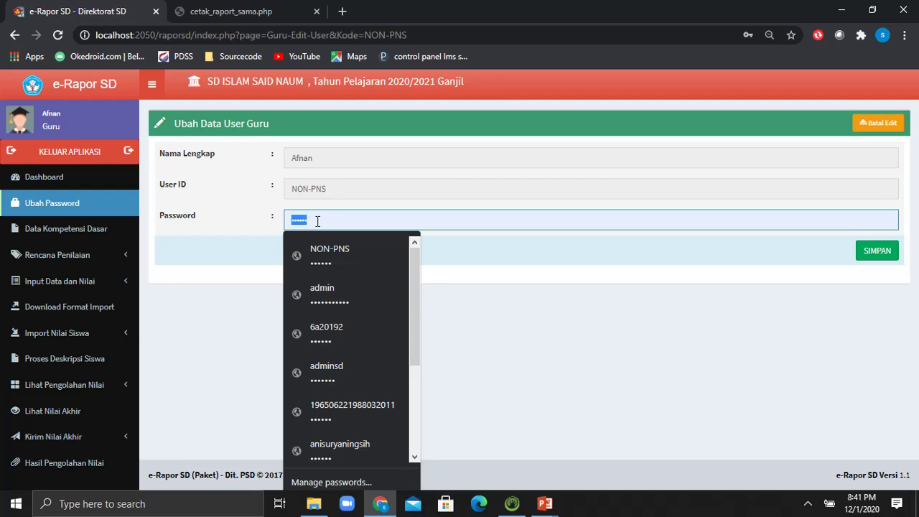
left_click(318, 221)
left_click_drag(319, 221, 288, 220)
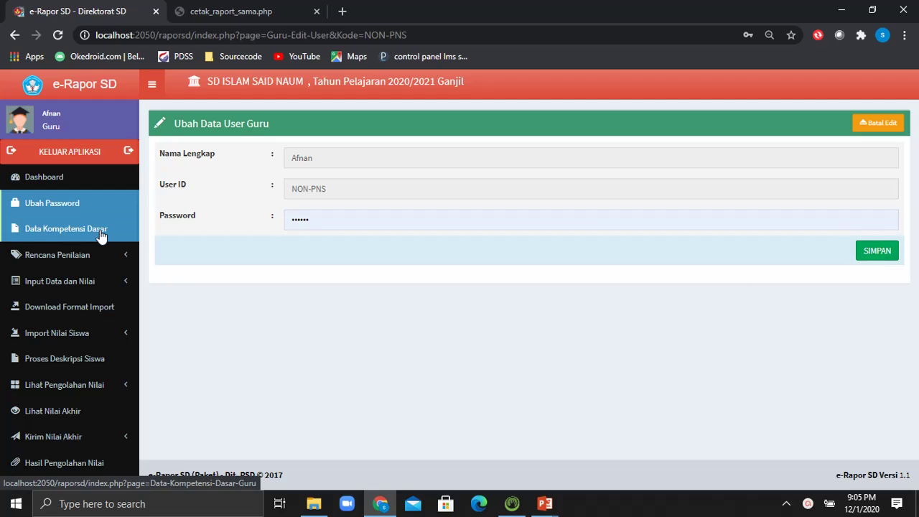
- Open Data Kompetensi Dasar and examine the Penyederhanaan Balitbang, Penyederhanaan Mandiri and Kurikulum Nasional competency sets
left_click(94, 233)
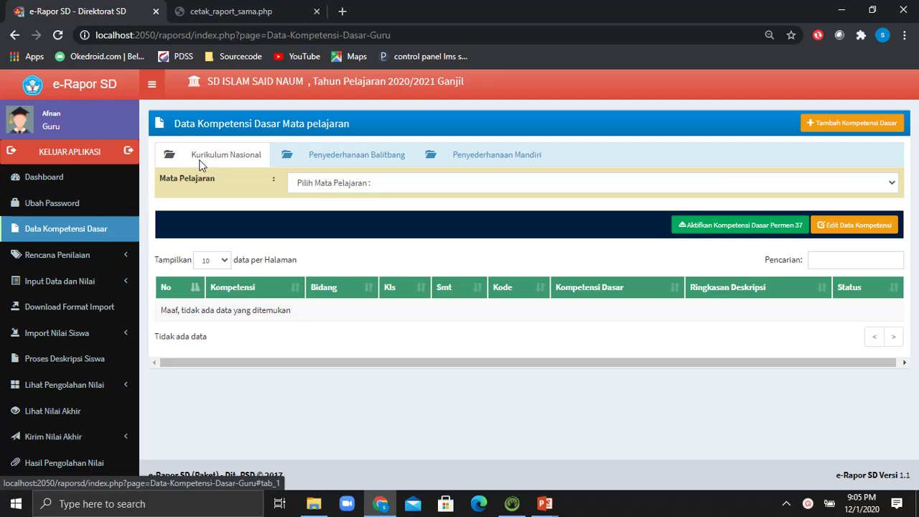
left_click(325, 166)
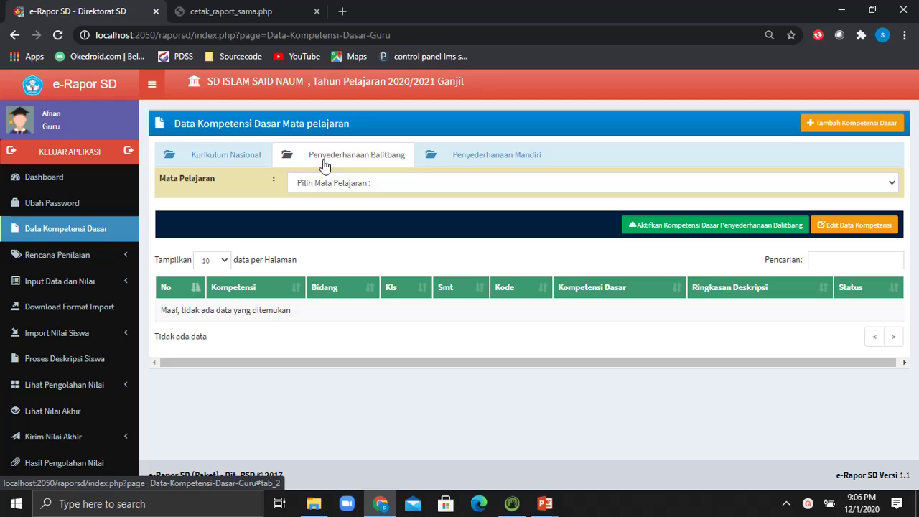
left_click(485, 162)
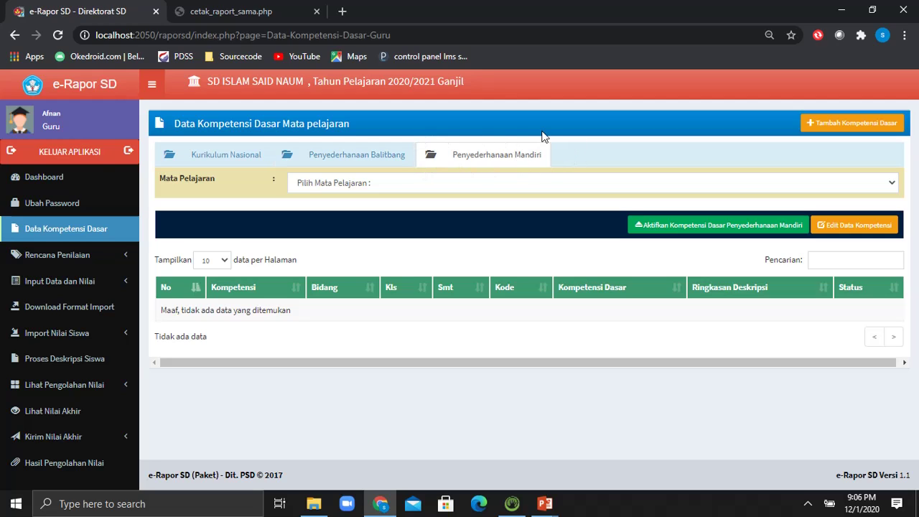
left_click(226, 158)
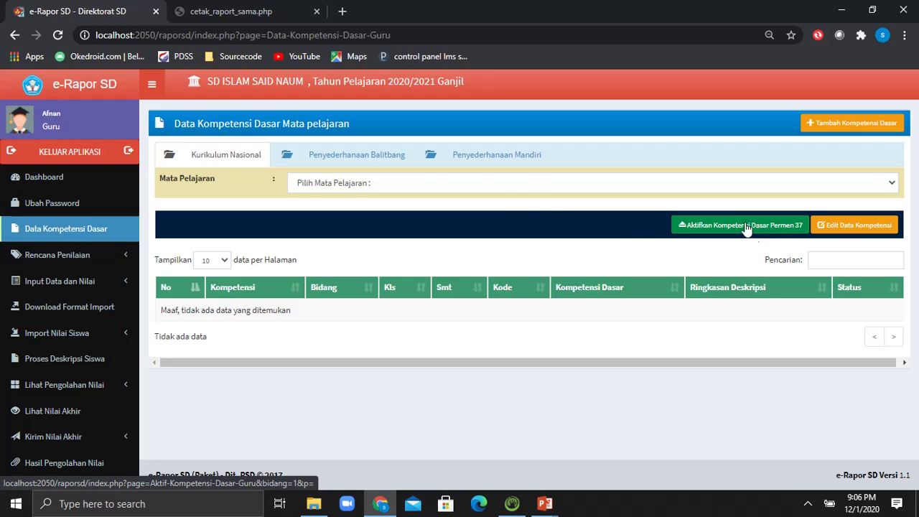
left_click(369, 166)
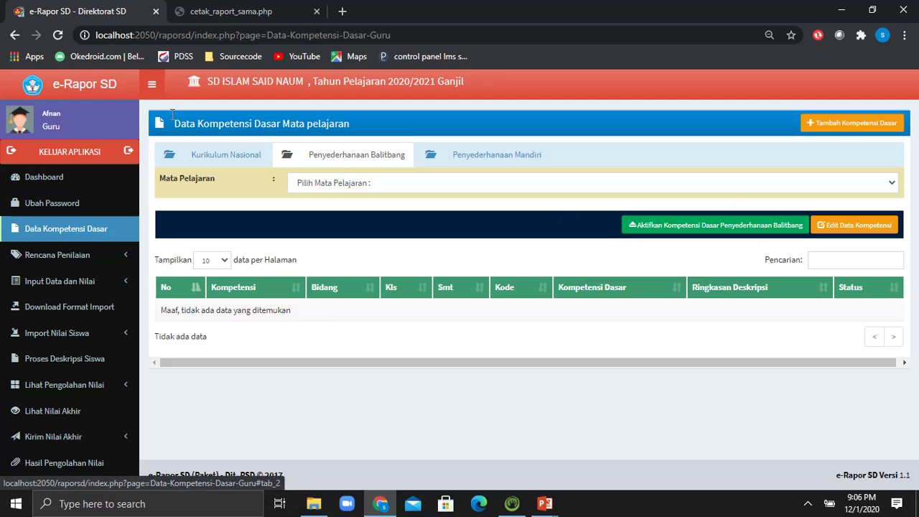
- Activate the Permen 37 basic competencies of the Kurikulum Nasional set
left_click(202, 158)
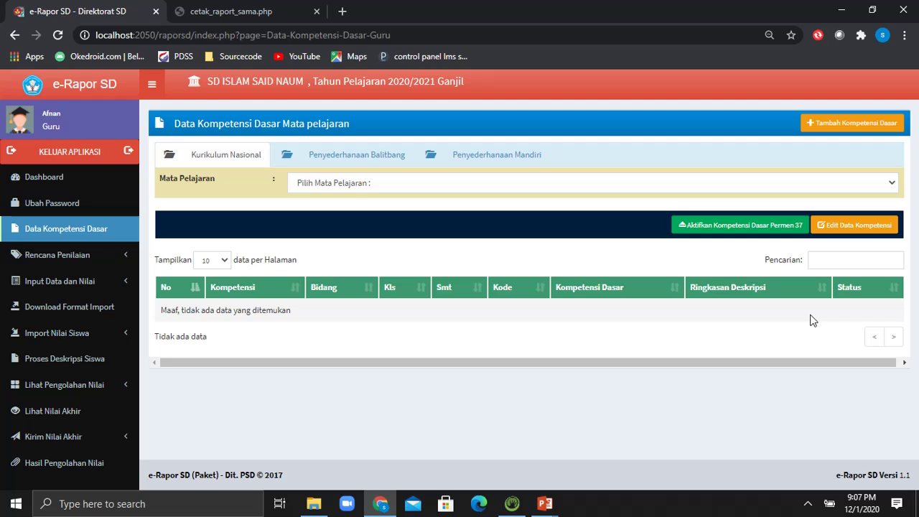
left_click(734, 229)
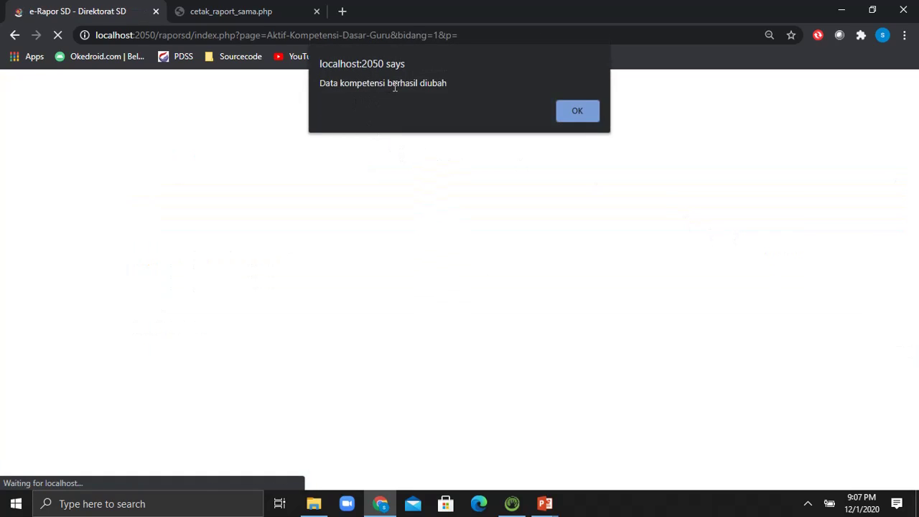
left_click(579, 111)
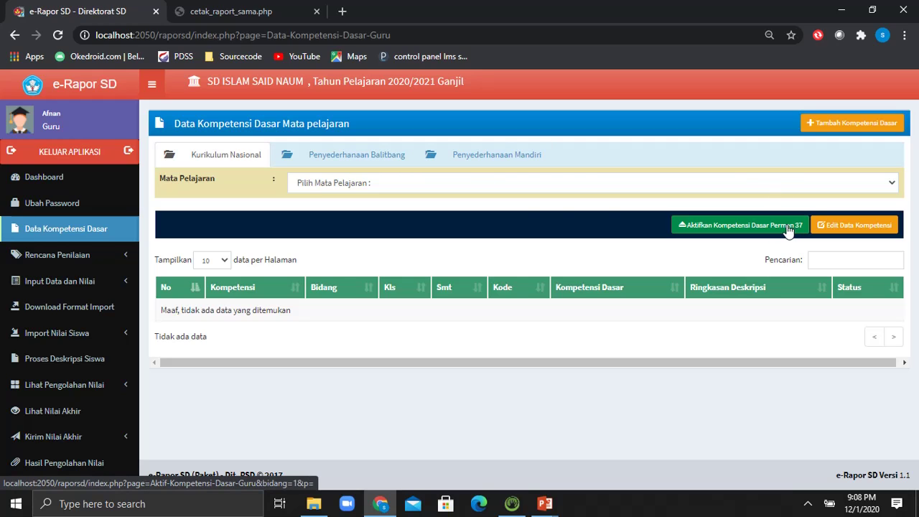
- Deactivate the Permen 37 basic competencies with Pendidikan Pancasila dan Kewarganegaraan chosen as the subject
left_click(479, 164)
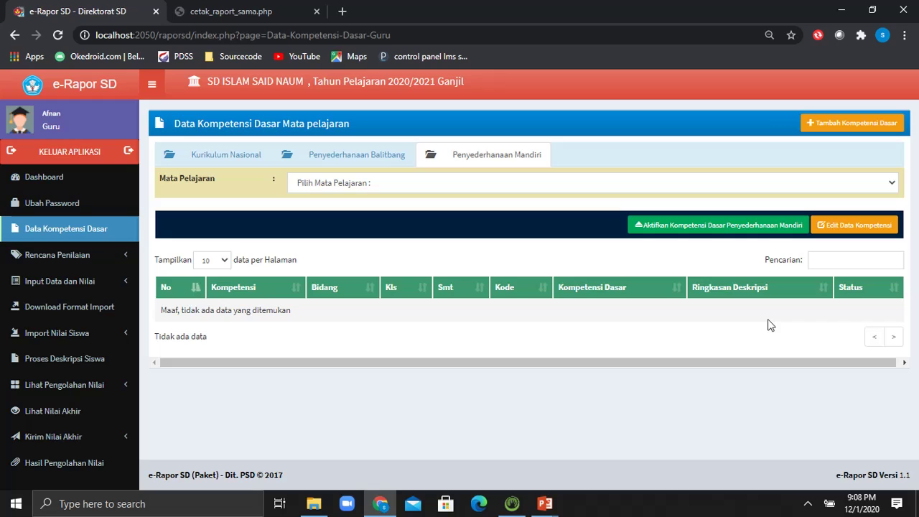
left_click(311, 189)
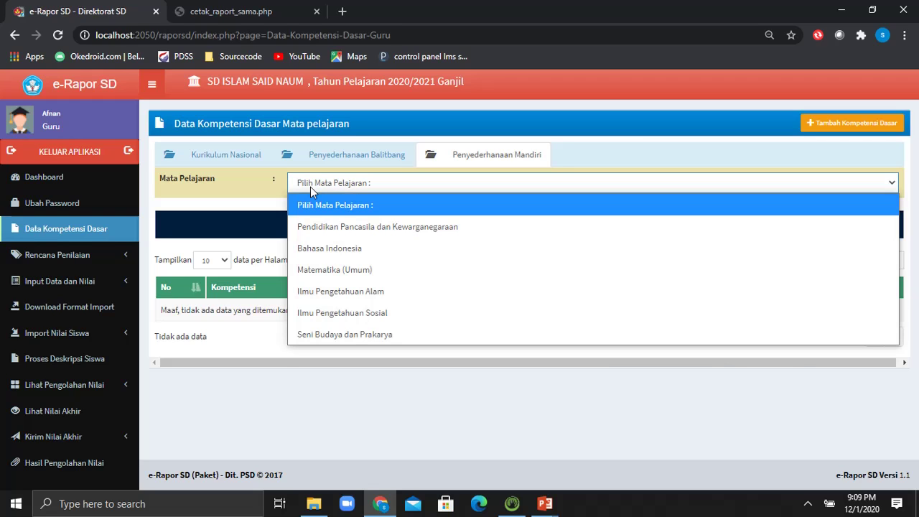
left_click(338, 228)
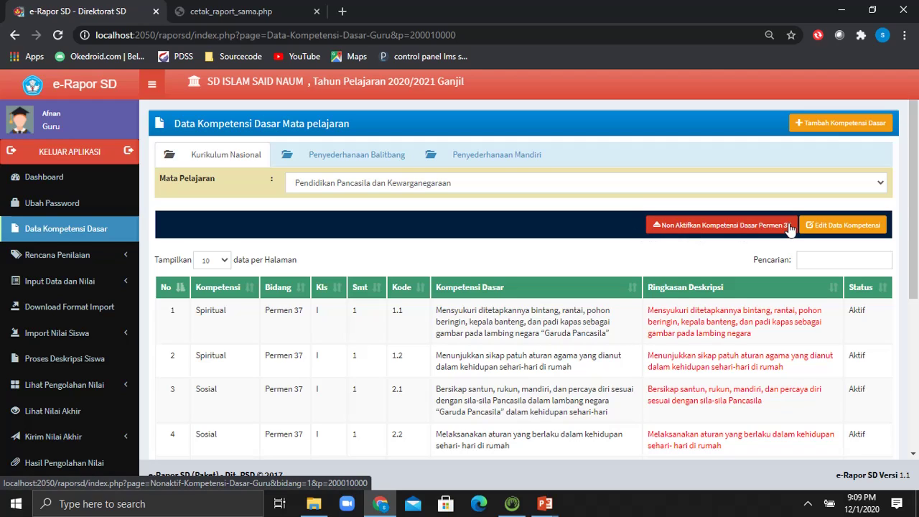
left_click(701, 235)
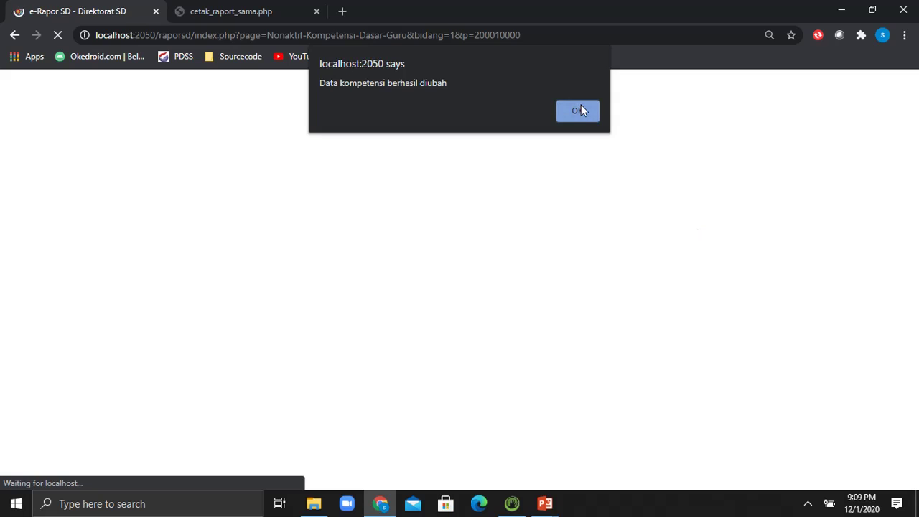
left_click(581, 105)
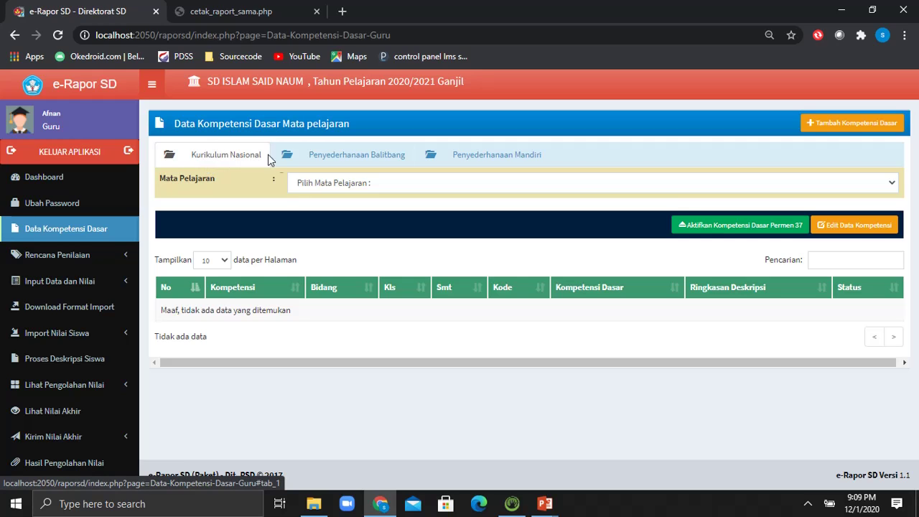
- Check the status of the Kurikulum Nasional competencies for Pendidikan Pancasila dan Kewarganegaraan, and select Bahasa Indonesia as the subject
left_click(322, 182)
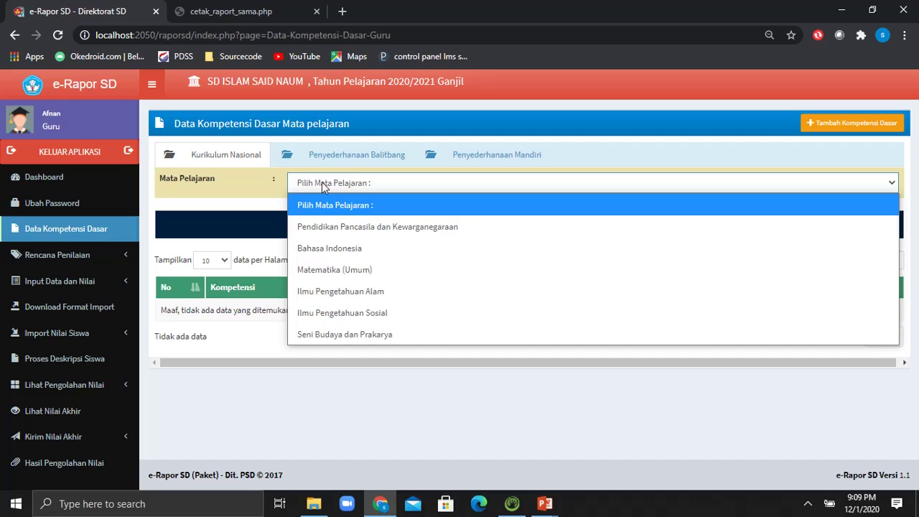
left_click(384, 227)
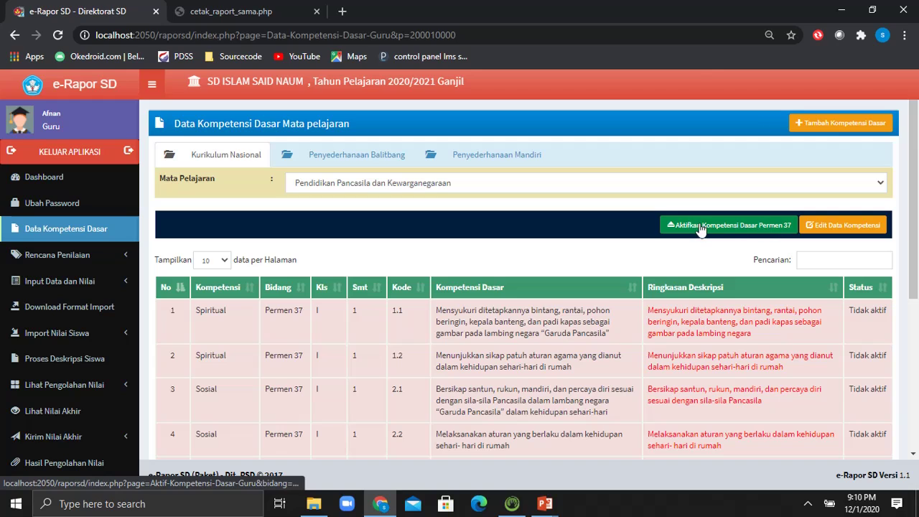
left_click(431, 184)
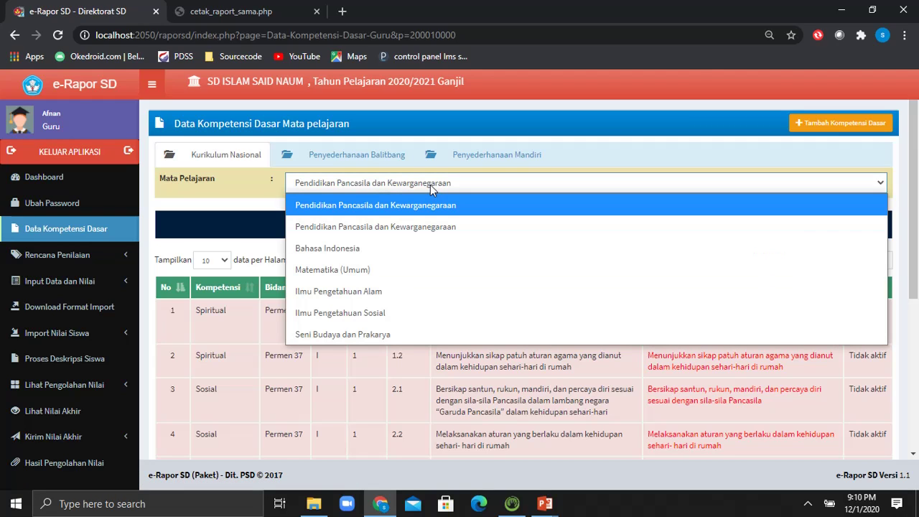
left_click(362, 249)
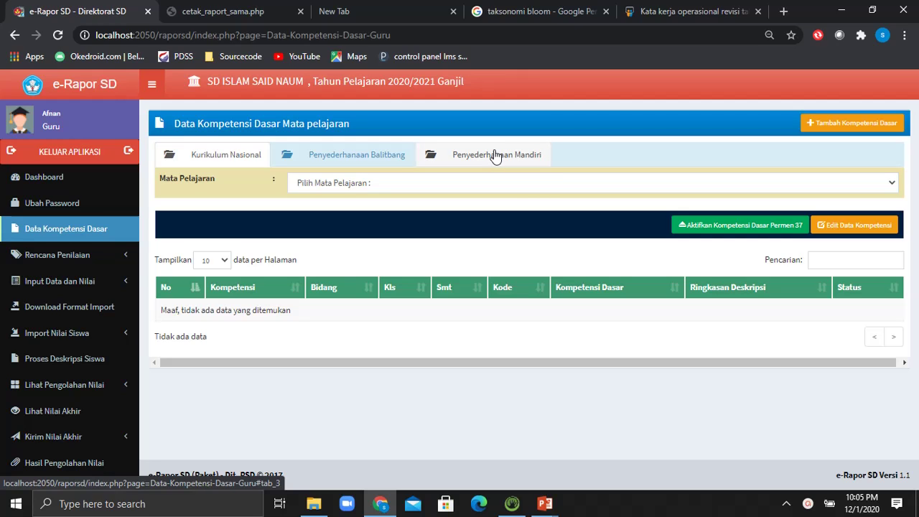
- Review the Kurikulum Nasional competency lists for Pendidikan Pancasila dan Kewarganegaraan, Bahasa Indonesia and Matematika (Umum) in turn
left_click(319, 191)
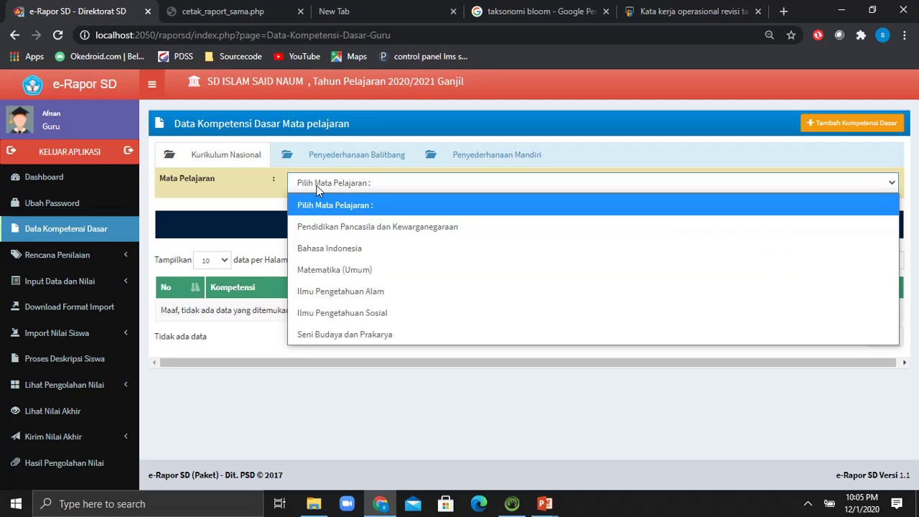
left_click(324, 227)
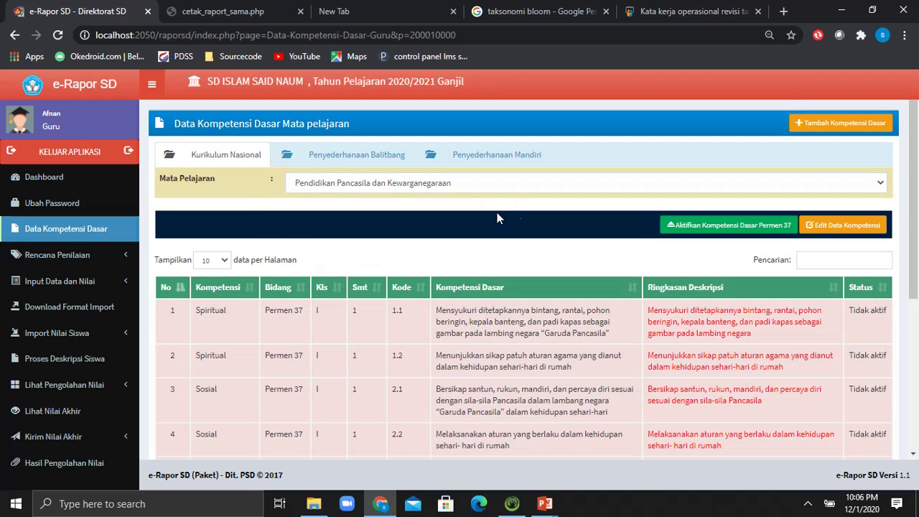
left_click(312, 183)
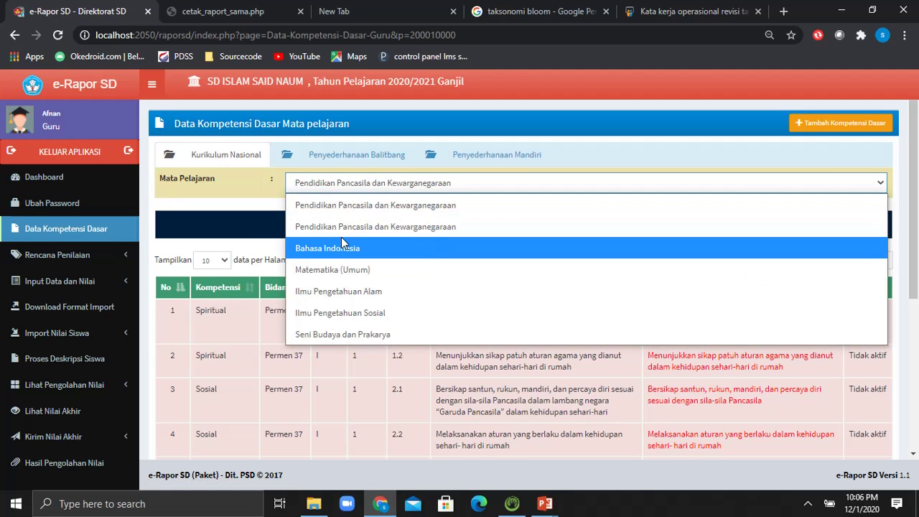
left_click(342, 245)
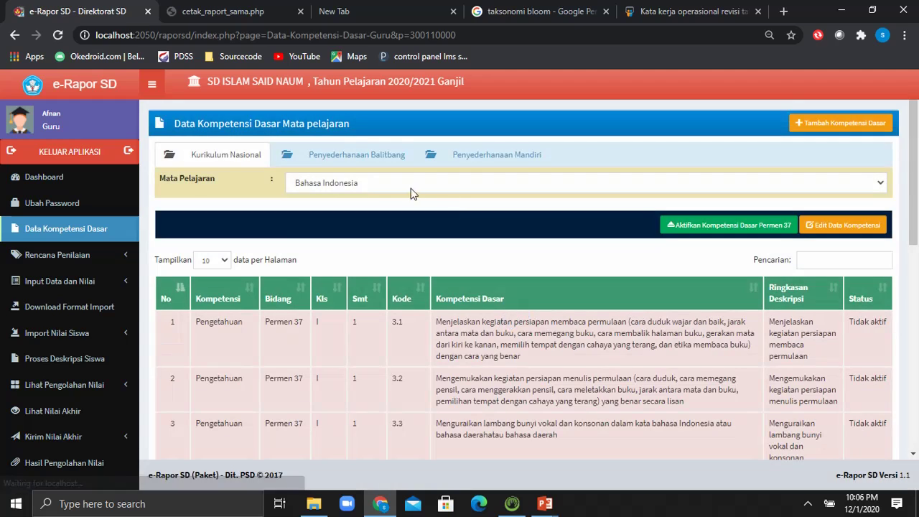
left_click(349, 183)
left_click(362, 272)
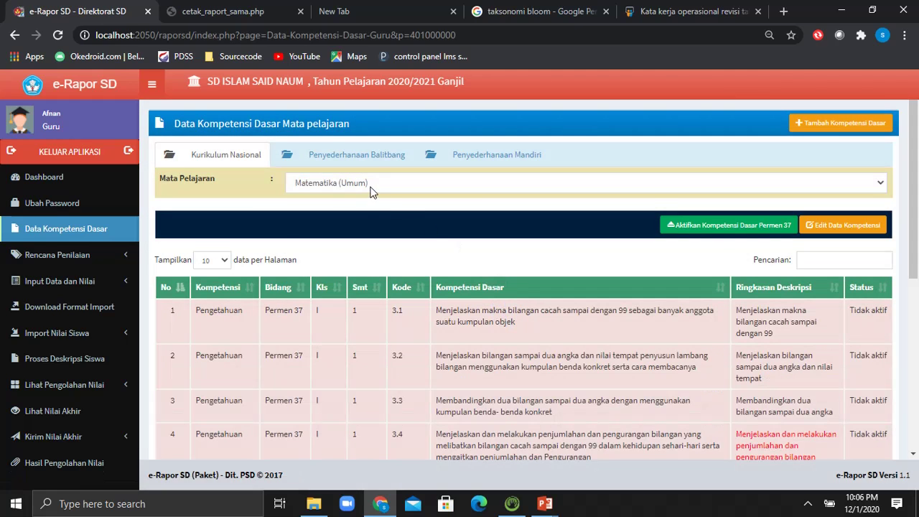
- Deactivate the Permen 37 basic competencies of the Kurikulum Nasional set for Ilmu Pengetahuan Alam
left_click(370, 189)
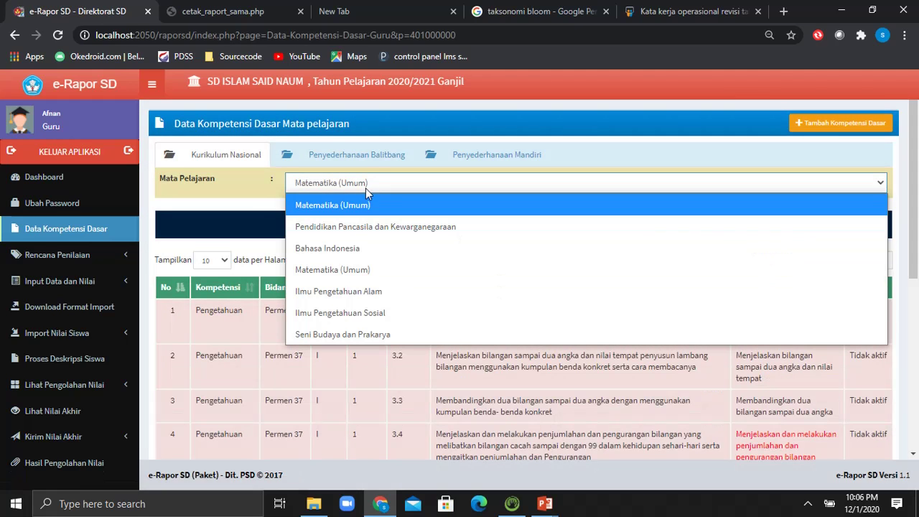
left_click(372, 291)
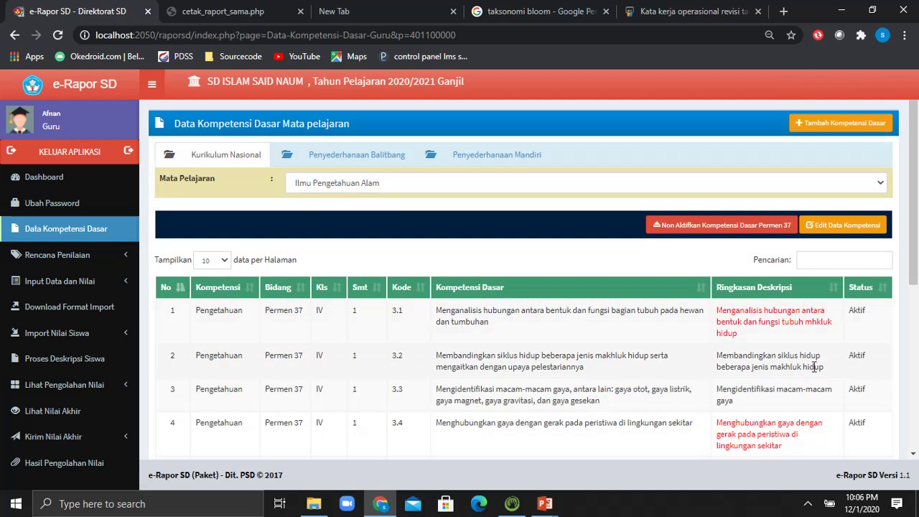
left_click(716, 233)
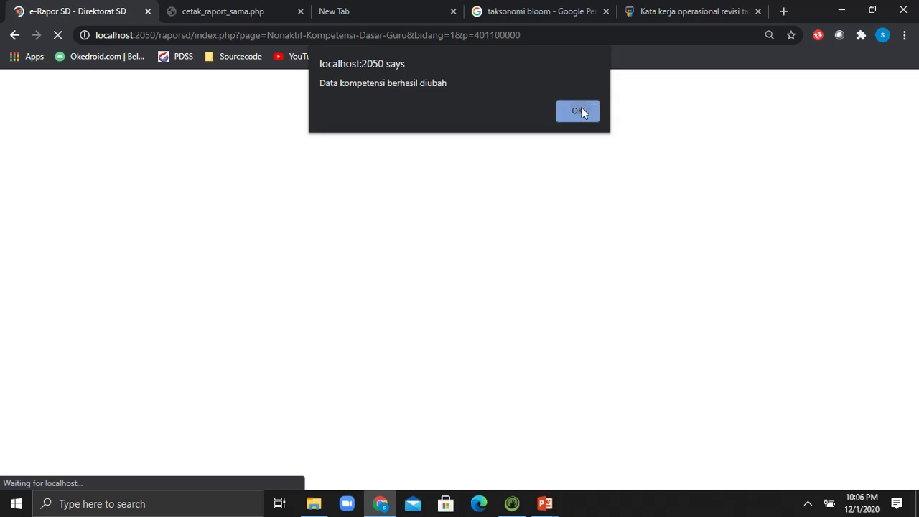
left_click(582, 107)
- Deactivate the Permen 37 basic competencies of the Kurikulum Nasional set for Ilmu Pengetahuan Sosial
left_click(352, 184)
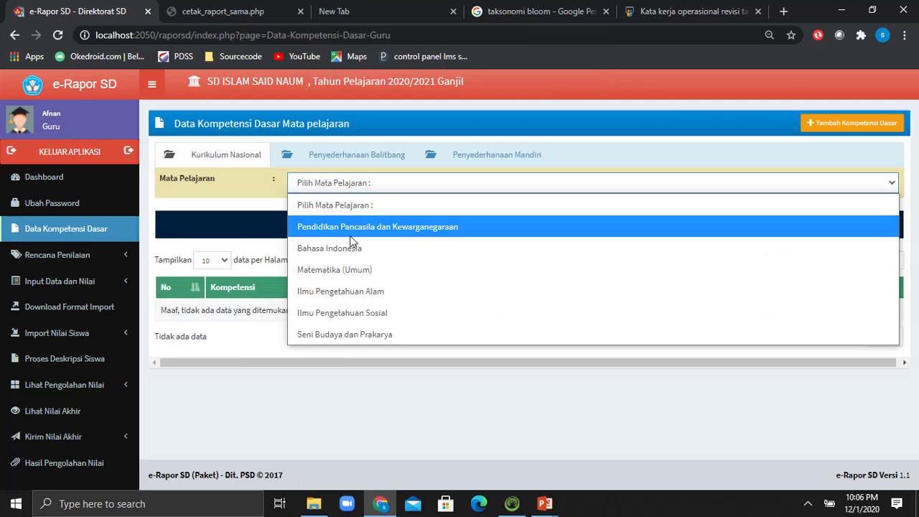
left_click(357, 315)
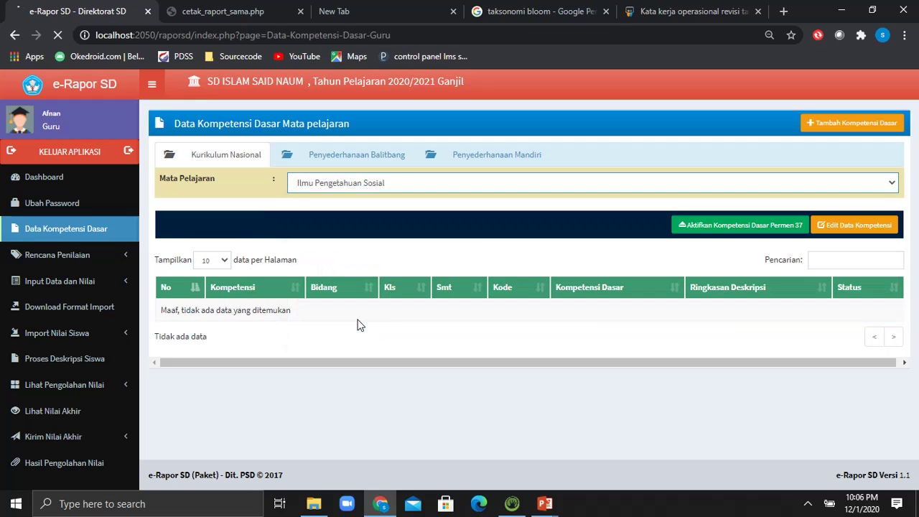
left_click(718, 226)
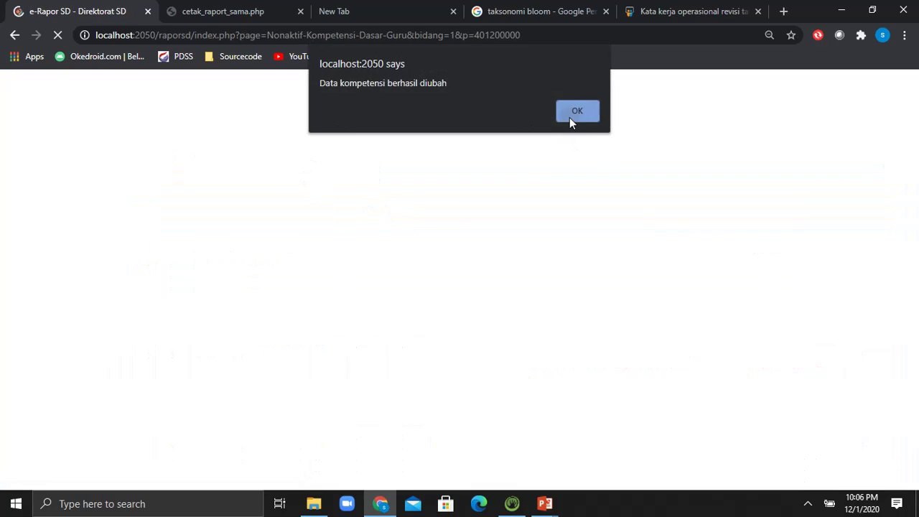
left_click(577, 111)
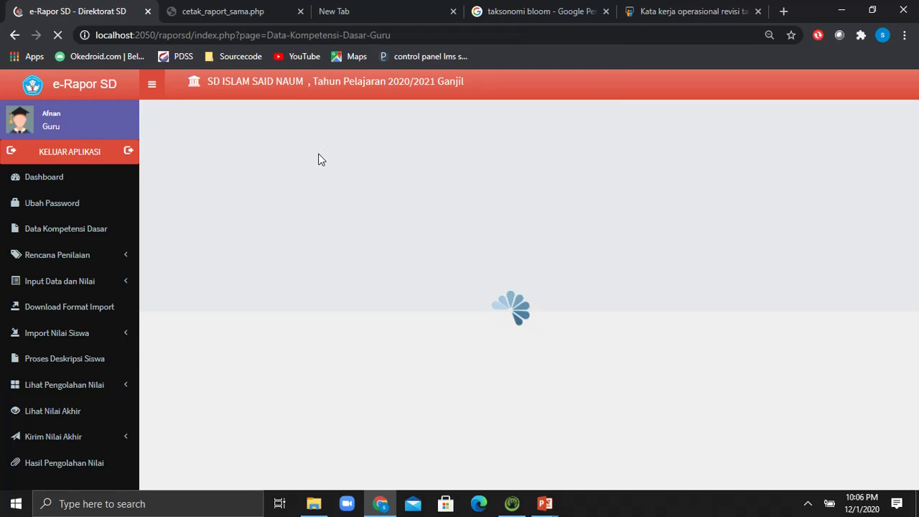
- Deactivate the Permen 37 basic competencies of the Kurikulum Nasional set for Seni Budaya dan Prakarya
left_click(319, 182)
left_click(330, 330)
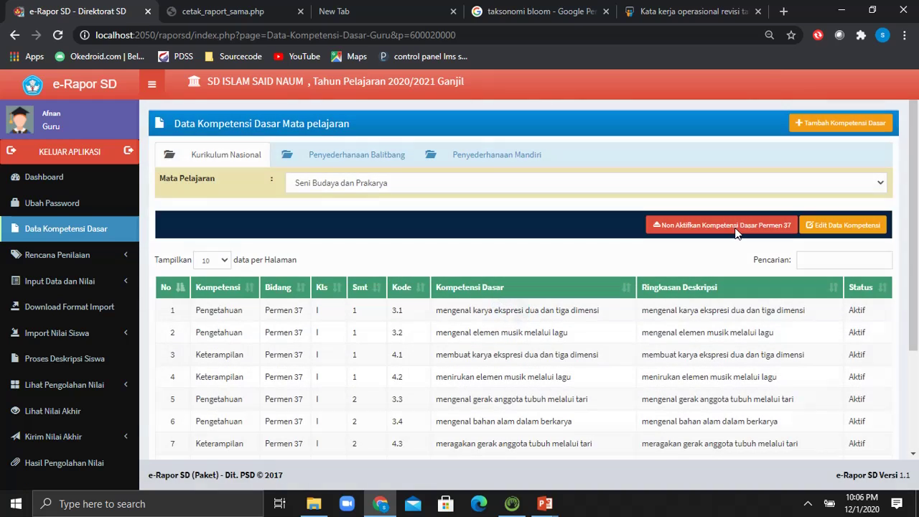
left_click(737, 232)
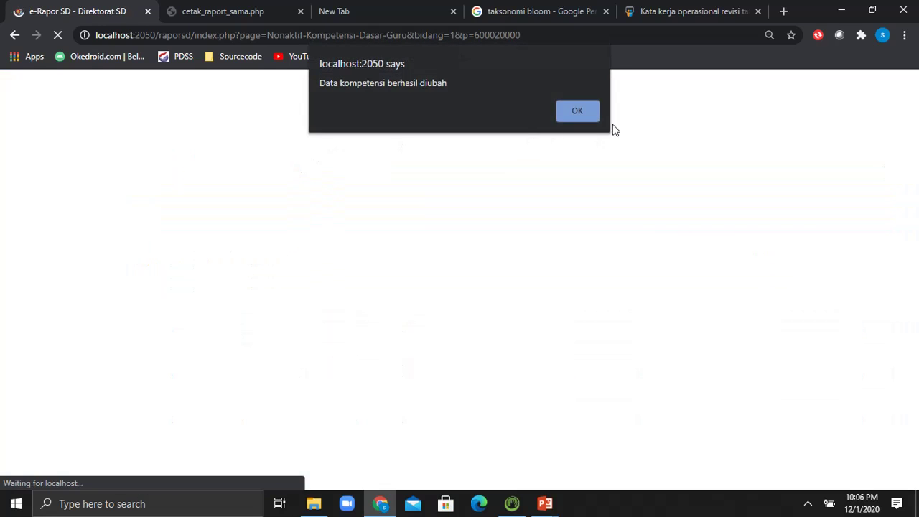
left_click(583, 115)
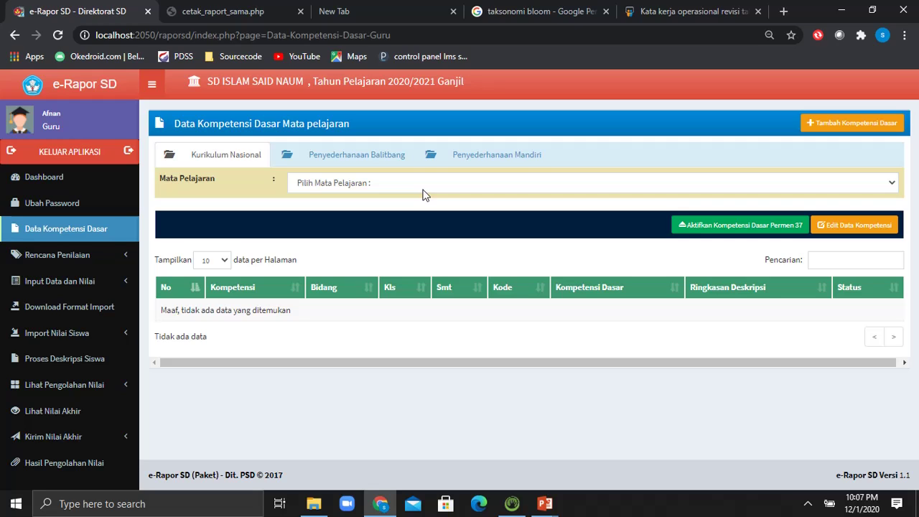
- Open the Penyederhanaan Balitbang competencies of Pendidikan Pancasila dan Kewarganegaraan for editing
left_click(375, 183)
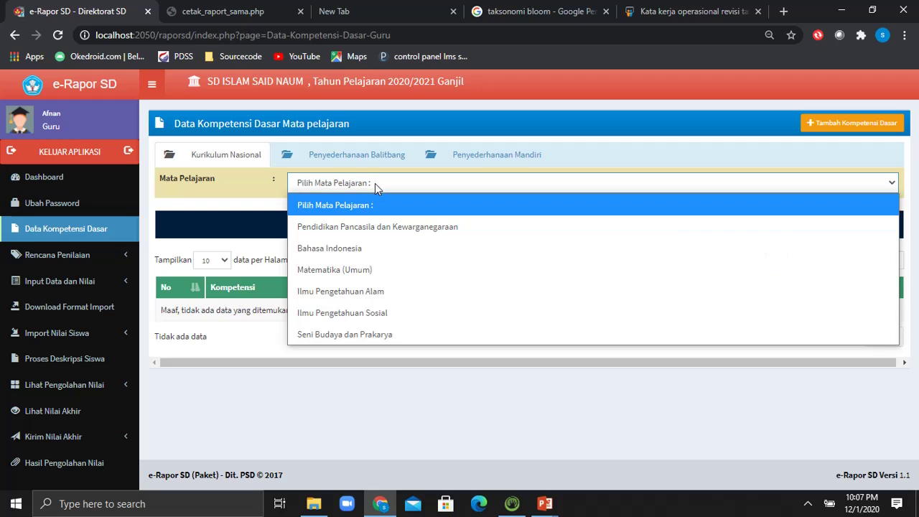
left_click(375, 227)
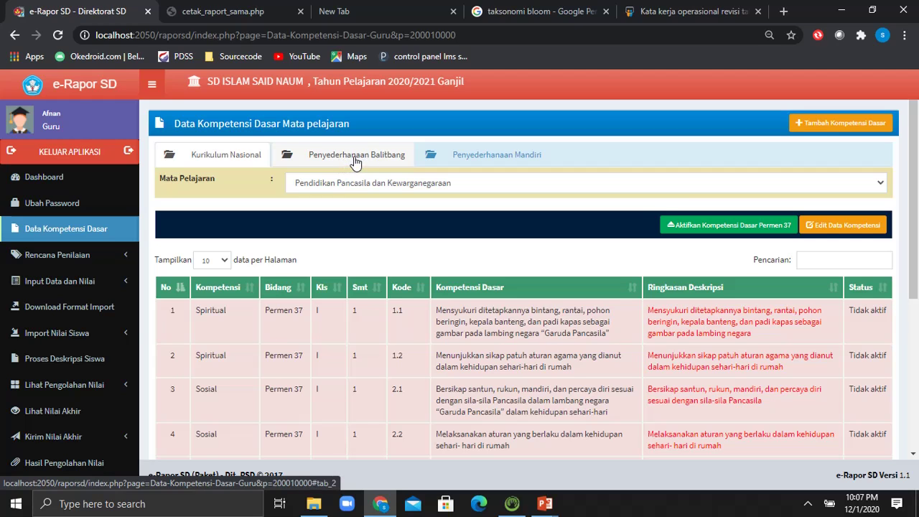
left_click(354, 160)
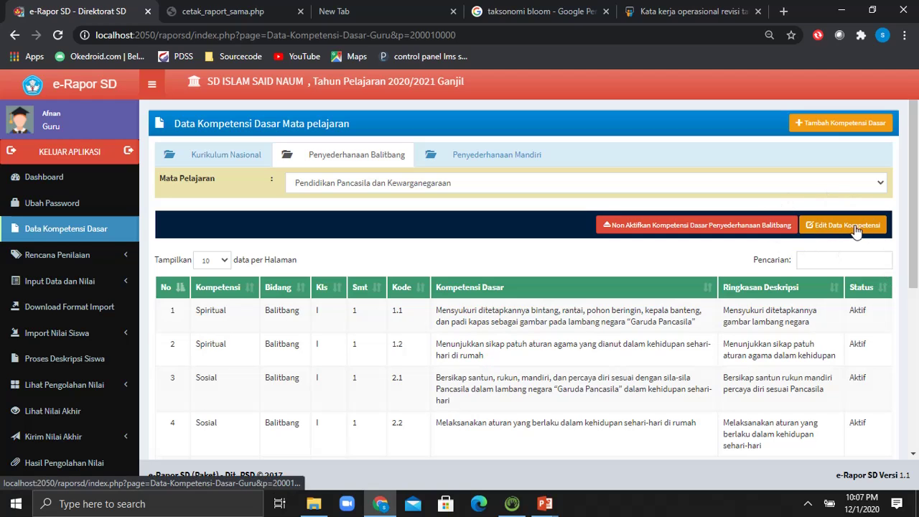
left_click(833, 228)
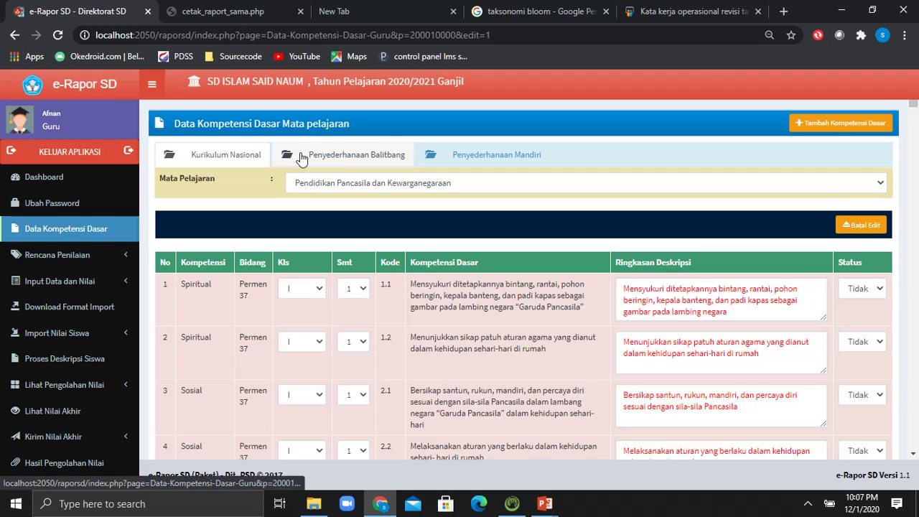
left_click(344, 161)
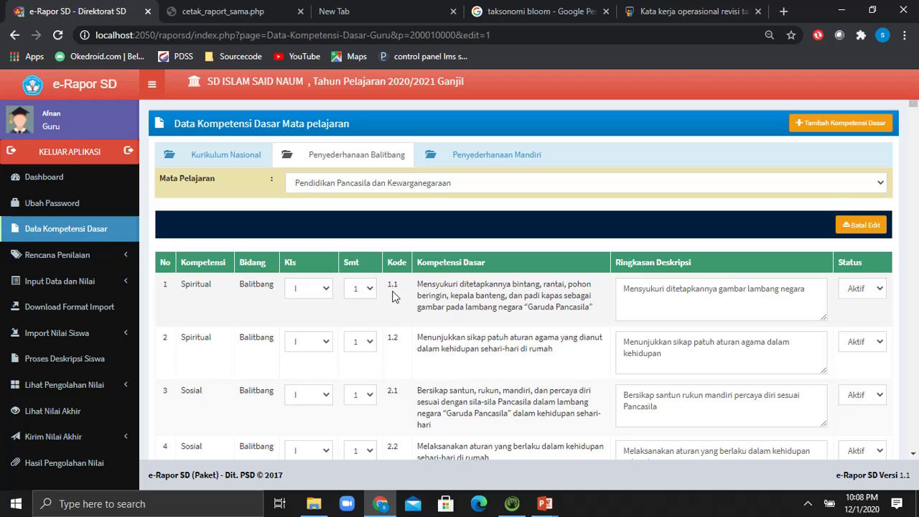
- Set the semester of the class I Pengetahuan competency 3.1 in the Balitbang list to 2
scroll(394, 294, "down", 1)
scroll(394, 295, "down", 4)
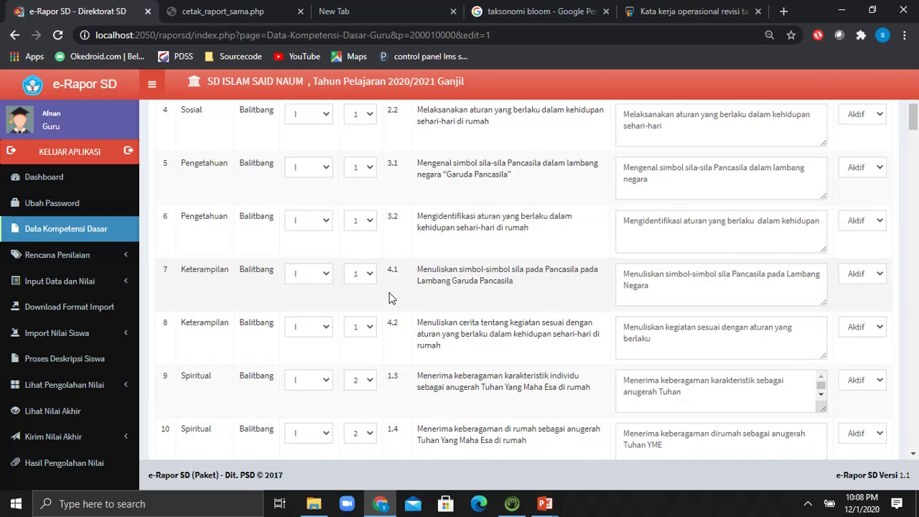
scroll(386, 280, "up", 1)
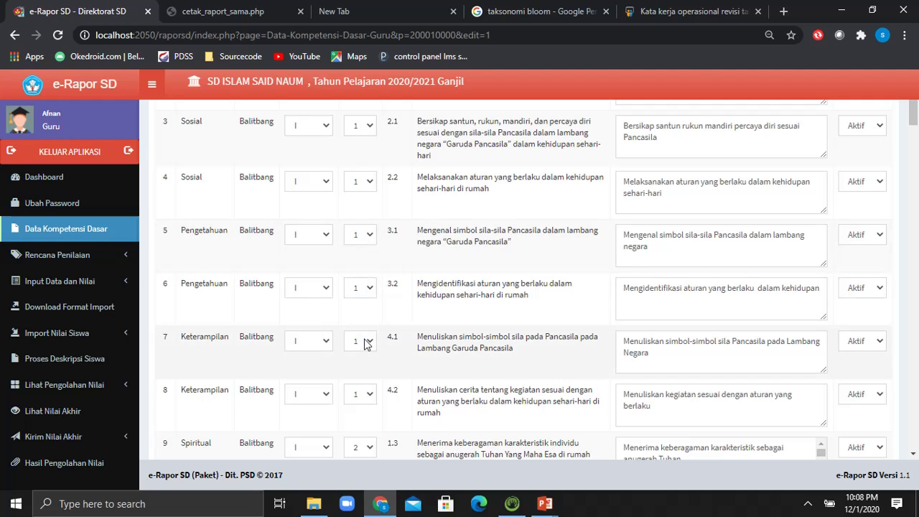
left_click(371, 236)
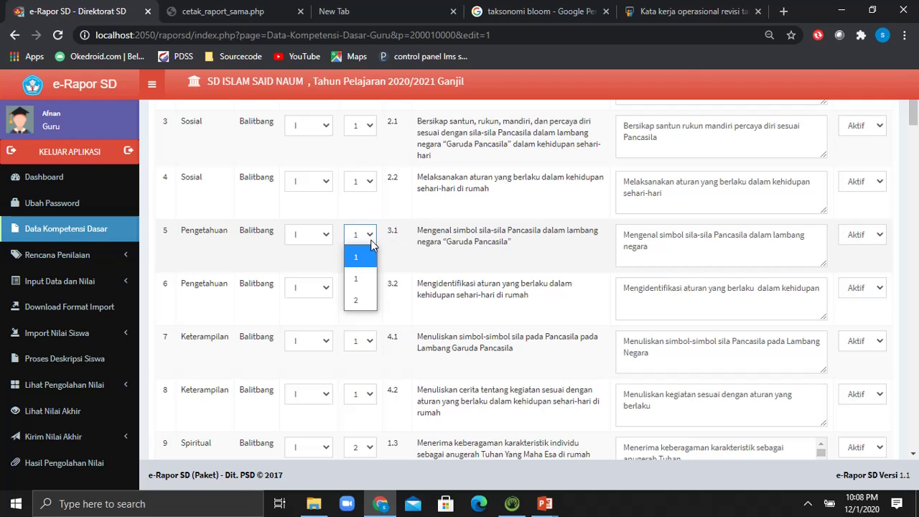
left_click(357, 303)
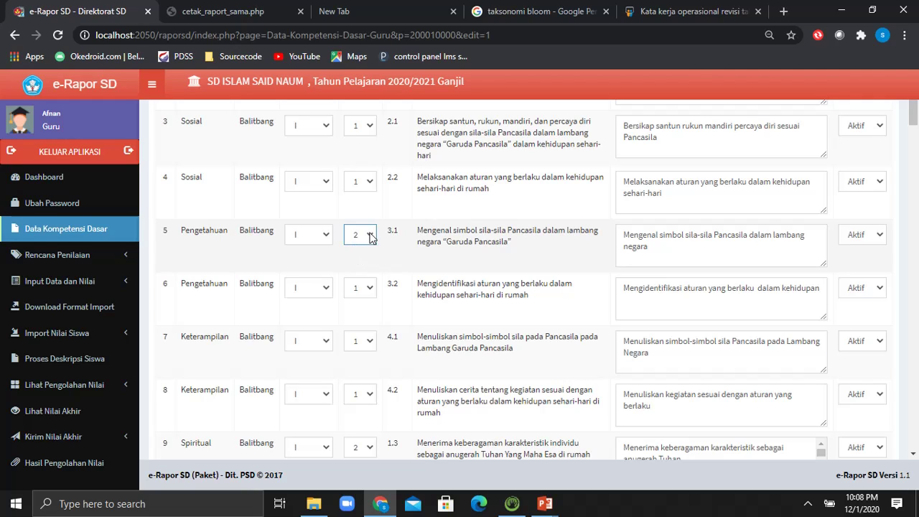
- Examine the summary description of competency 3.1, highlighting the verb "Mengenal" and the phrase that follows it
left_click_drag(625, 239, 651, 251)
left_click(651, 251)
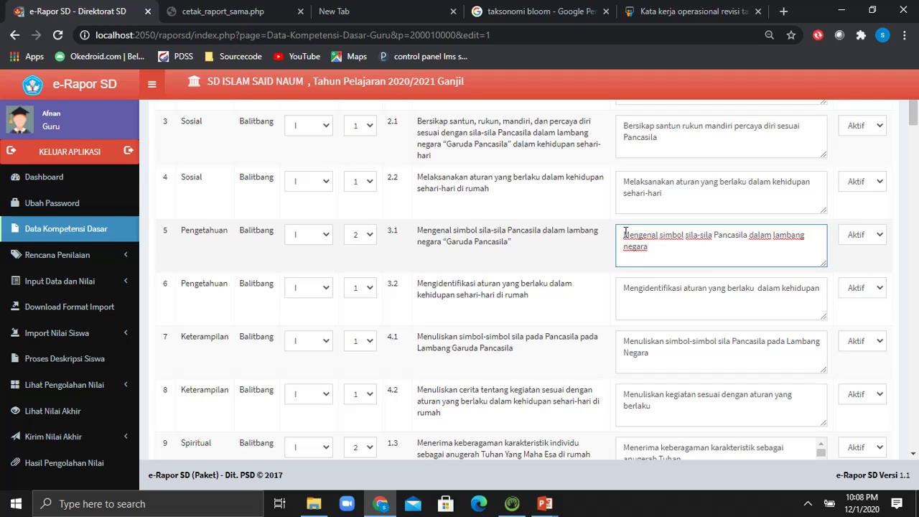
left_click_drag(623, 234, 659, 234)
left_click(661, 235)
left_click_drag(661, 235, 661, 250)
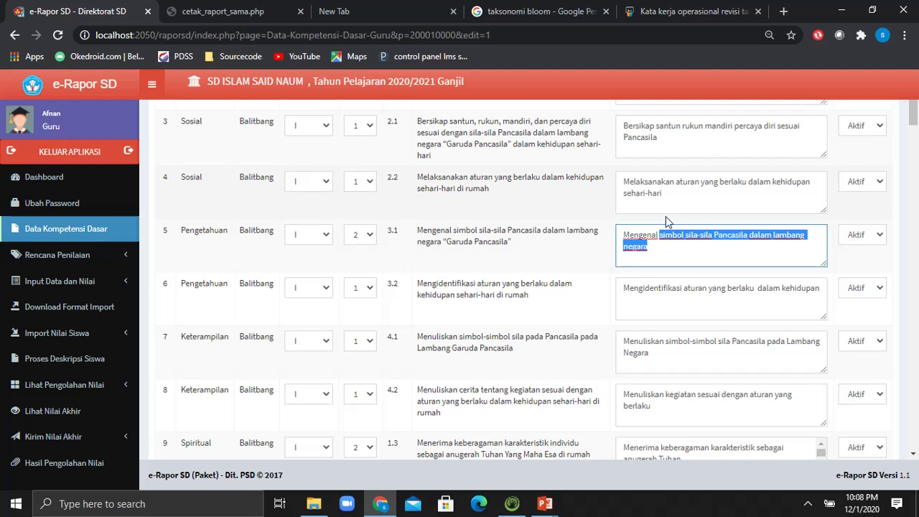
left_click(652, 235)
left_click_drag(622, 237, 656, 235)
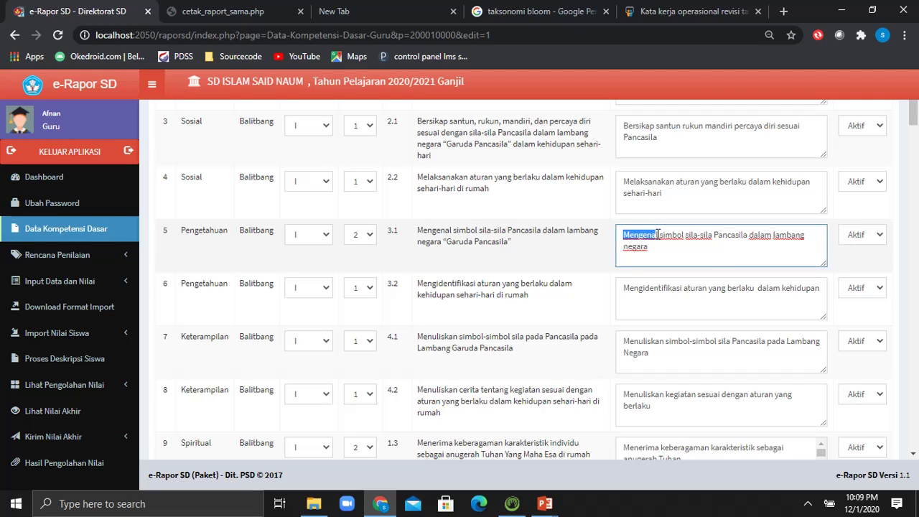
left_click_drag(658, 234, 661, 235)
- Compare the verb "Mengenal" in the text of competency 3.1 with its summary description, and review the whole summary
left_click_drag(420, 230, 453, 230)
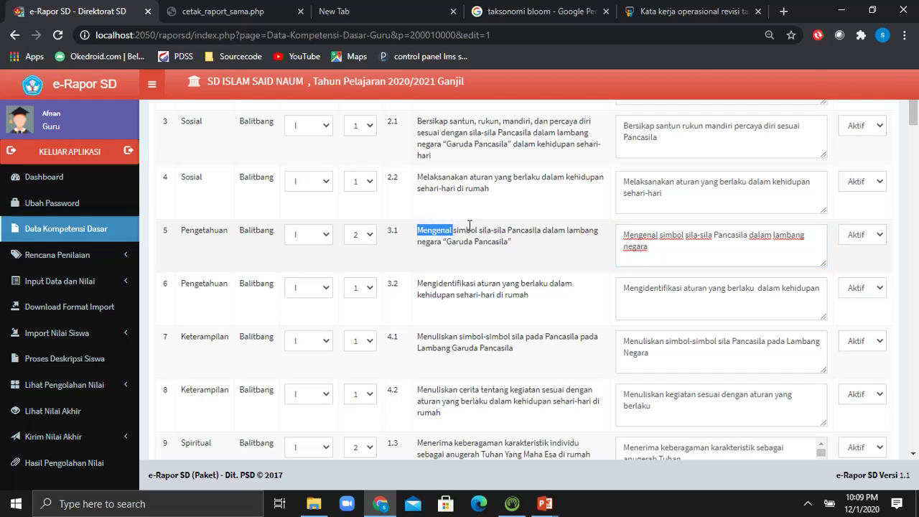
left_click_drag(625, 234, 660, 235)
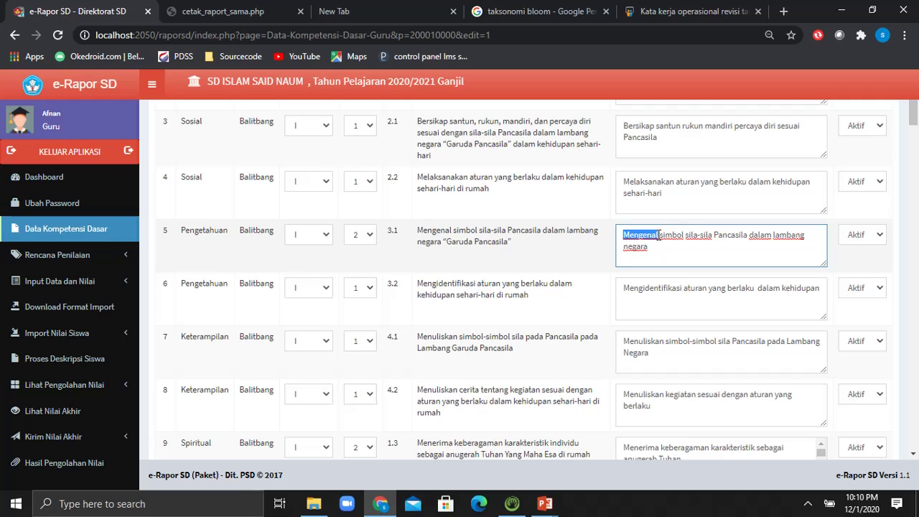
left_click(660, 235)
left_click_drag(659, 234, 662, 246)
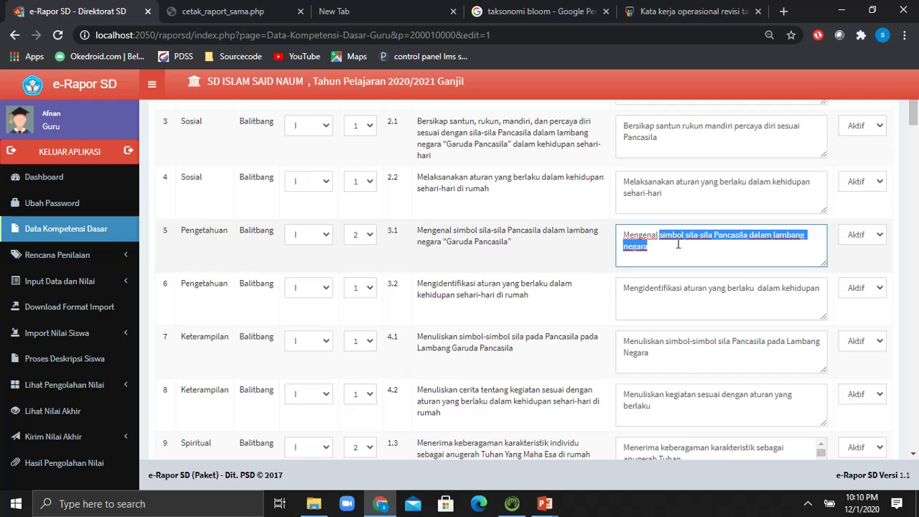
left_click_drag(625, 236, 649, 247)
left_click(650, 247)
left_click_drag(625, 234, 661, 253)
left_click(655, 250)
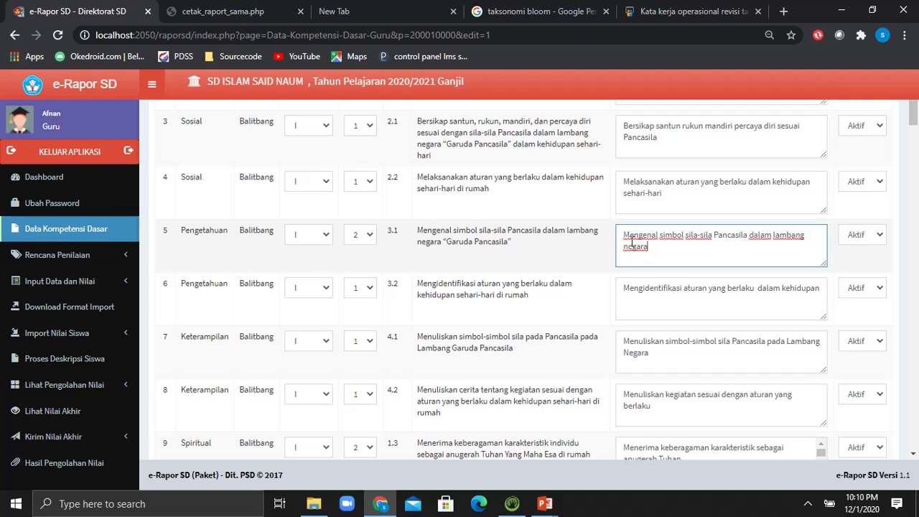
left_click_drag(623, 236, 647, 246)
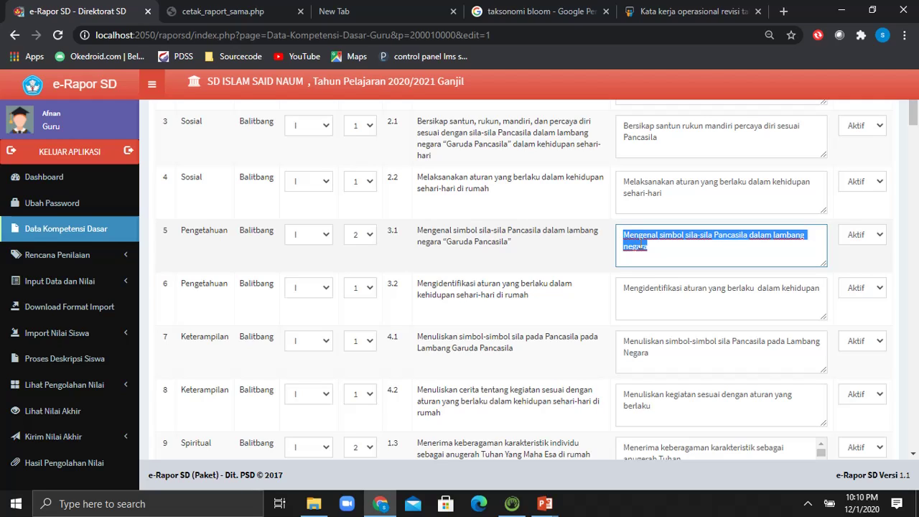
left_click(649, 247)
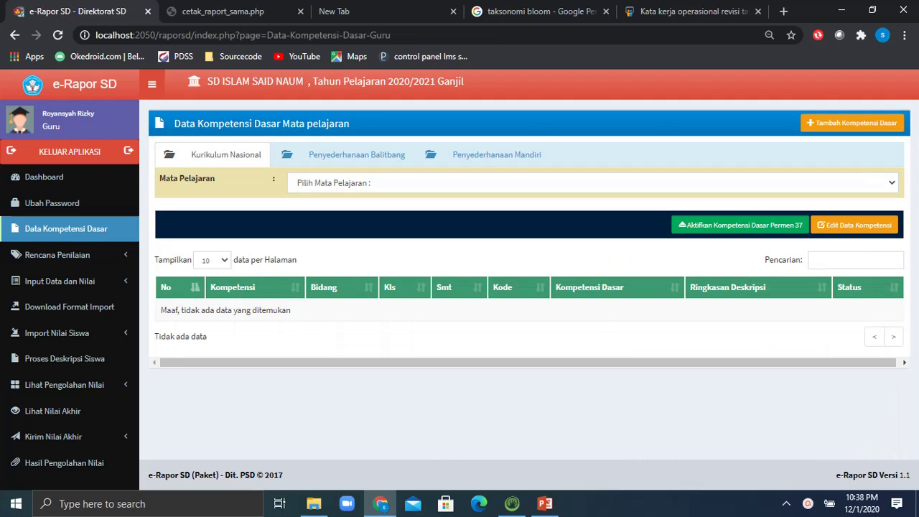
- Start adding new basic competencies and set the number of entries to 4
left_click(841, 129)
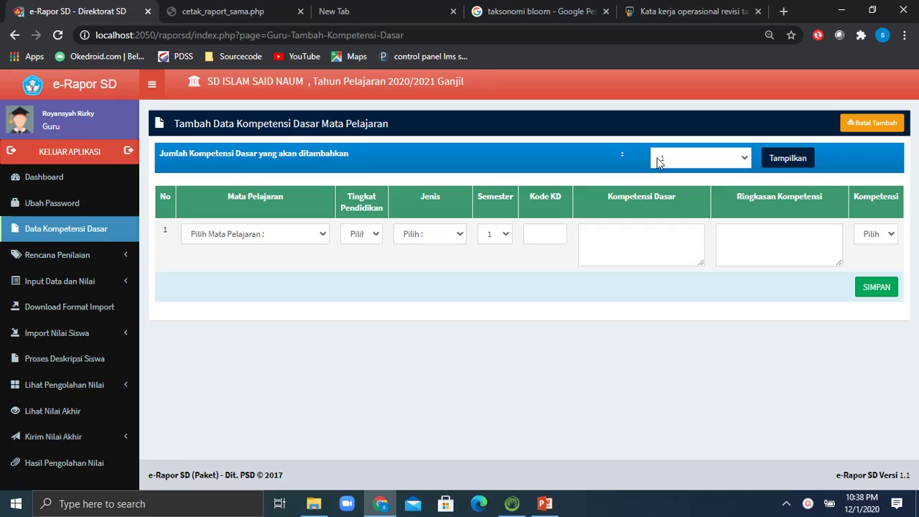
left_click(721, 161)
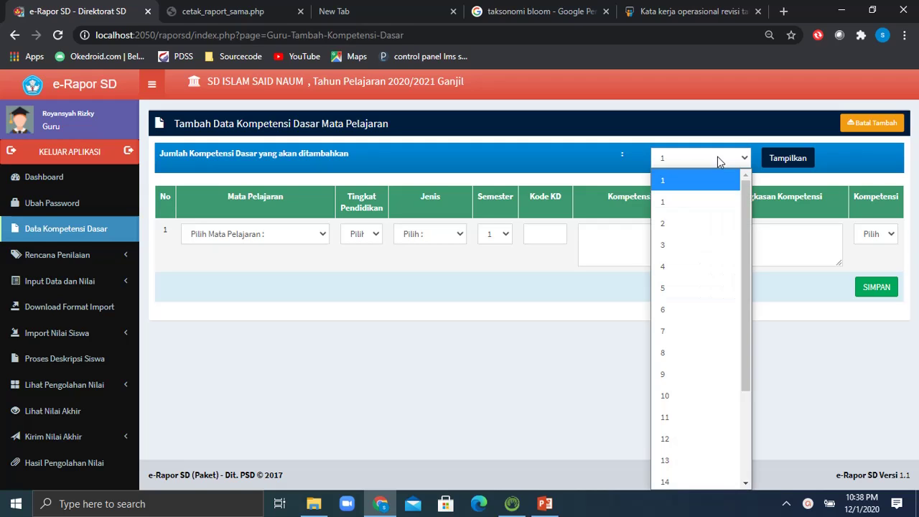
left_click(700, 266)
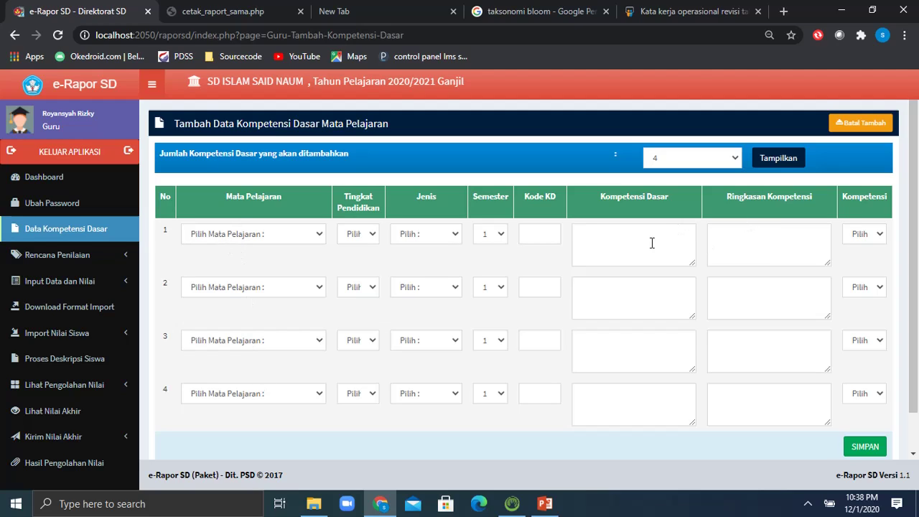
- Set the subject of all four new competency entries to BAHASA INGGRIS
left_click(257, 237)
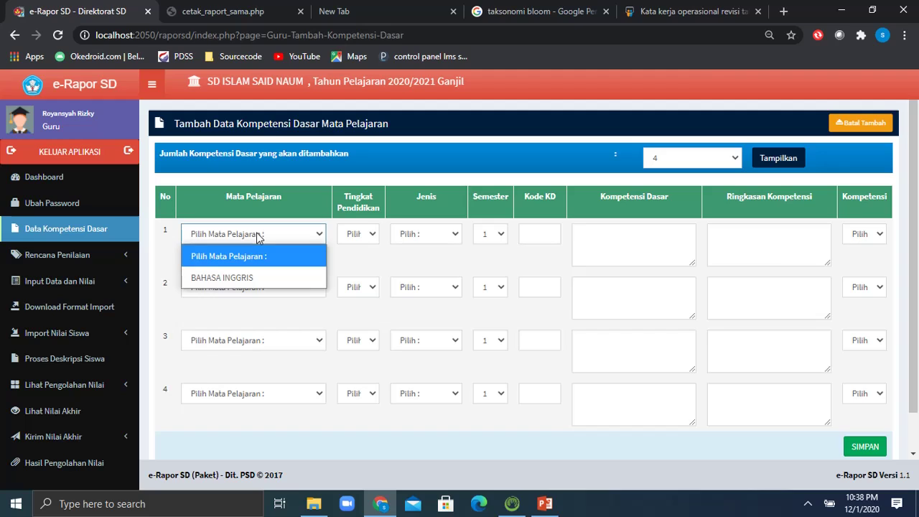
left_click(247, 281)
left_click(247, 287)
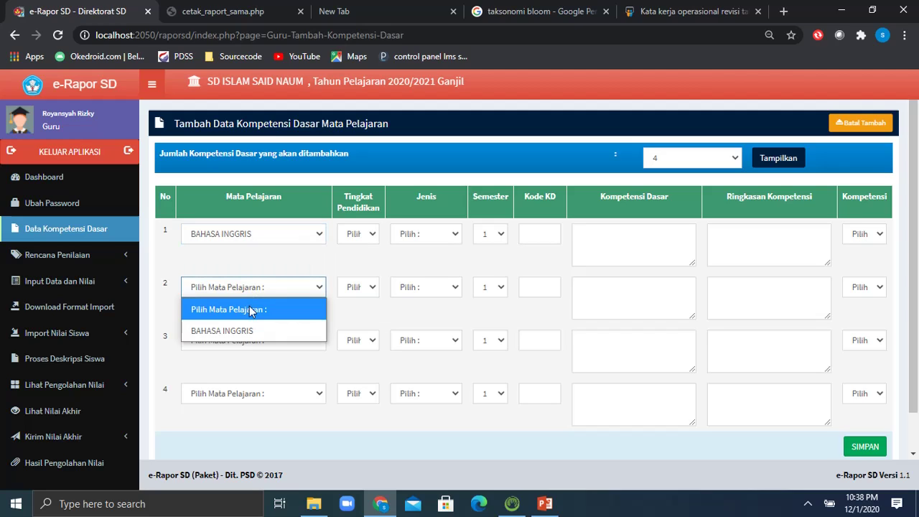
left_click(250, 329)
left_click(253, 344)
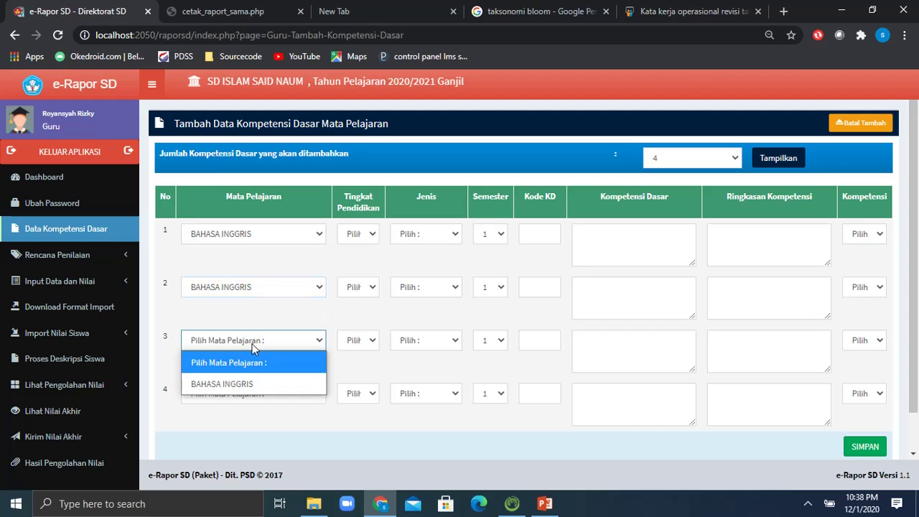
left_click(249, 388)
left_click(250, 395)
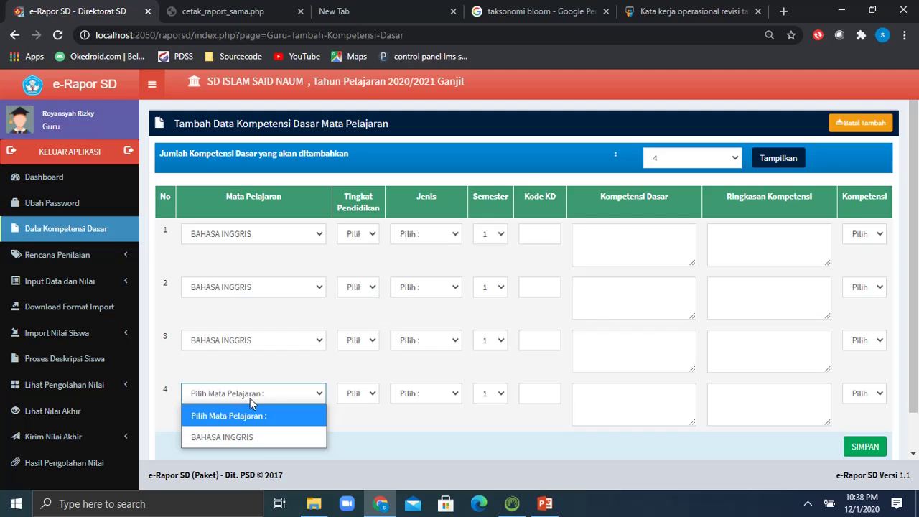
left_click(259, 439)
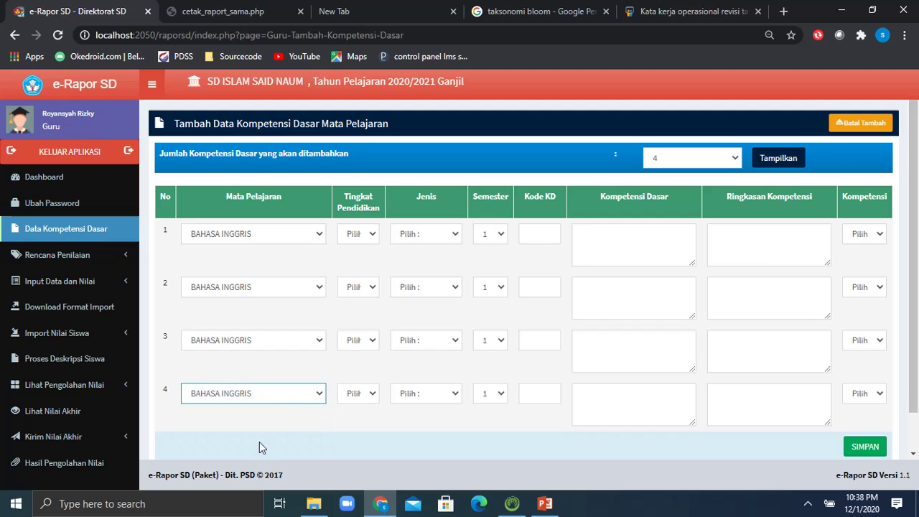
- Set the education level of all four new competency entries to I
left_click(369, 237)
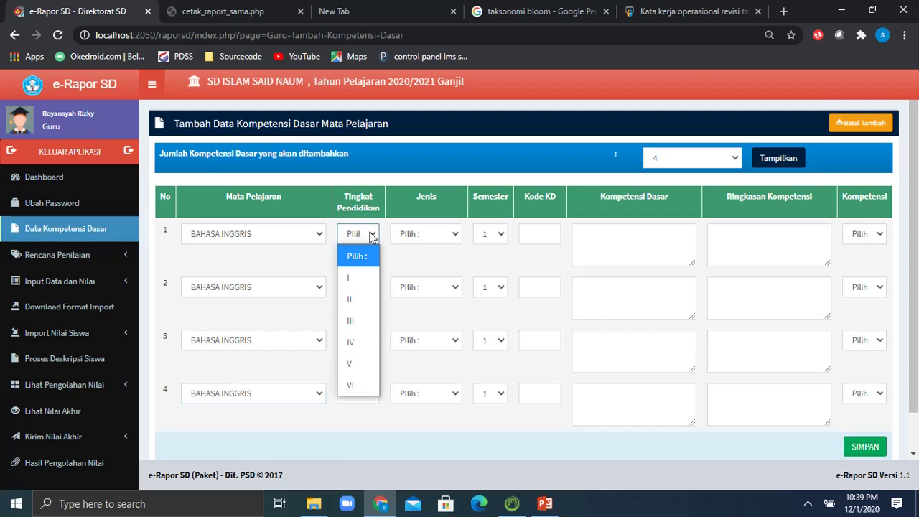
left_click(351, 279)
left_click(354, 287)
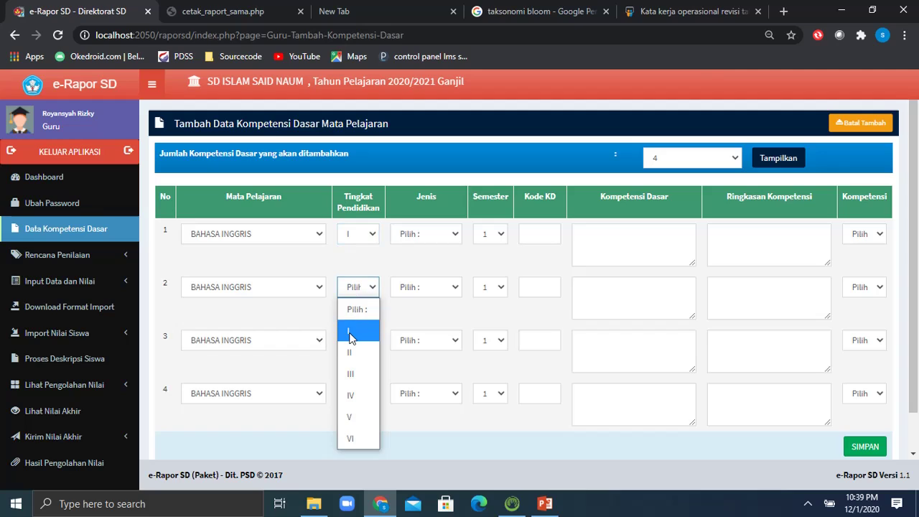
left_click(350, 334)
left_click(351, 341)
left_click(351, 211)
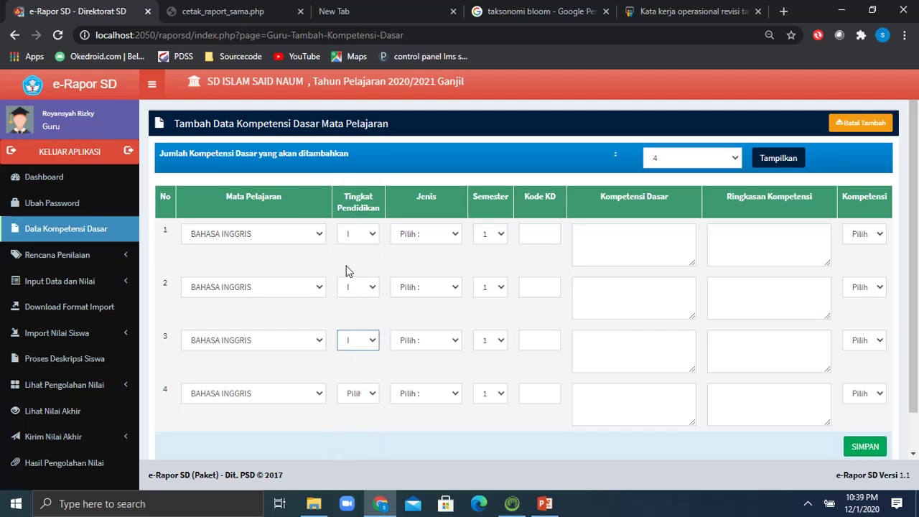
left_click(354, 399)
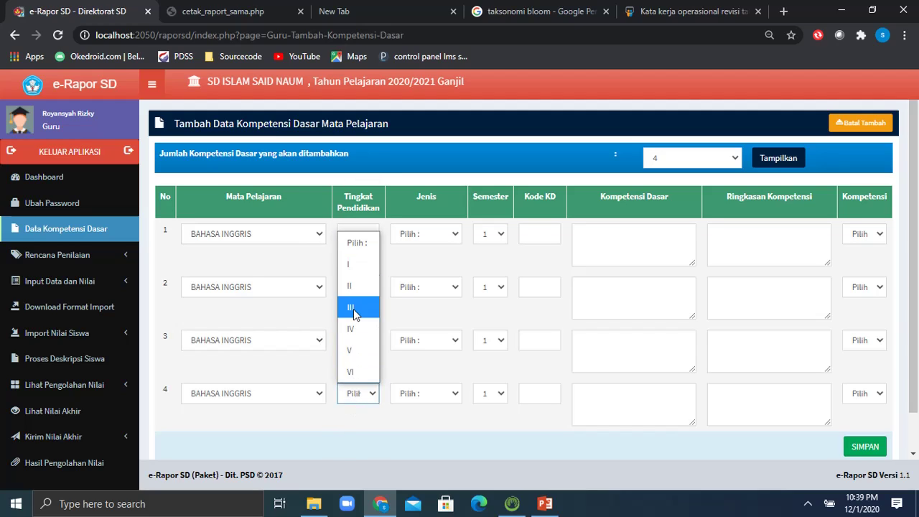
left_click(352, 263)
- Set the type of the first entry to Spiritual and its KD code to 1.1
left_click(416, 236)
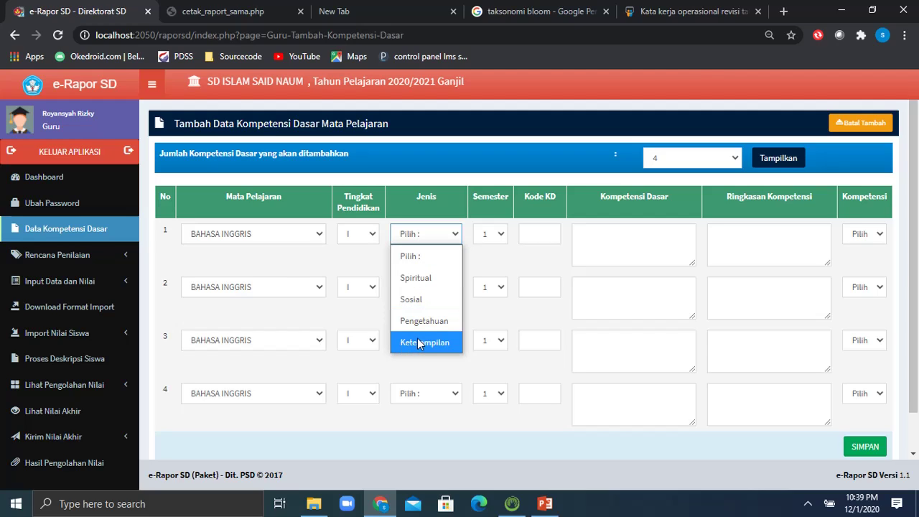
left_click(416, 278)
left_click(436, 237)
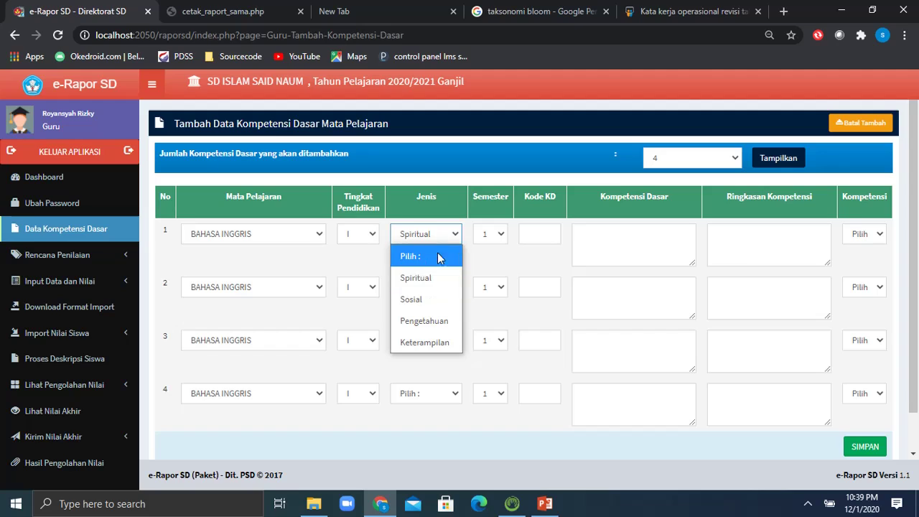
left_click(427, 278)
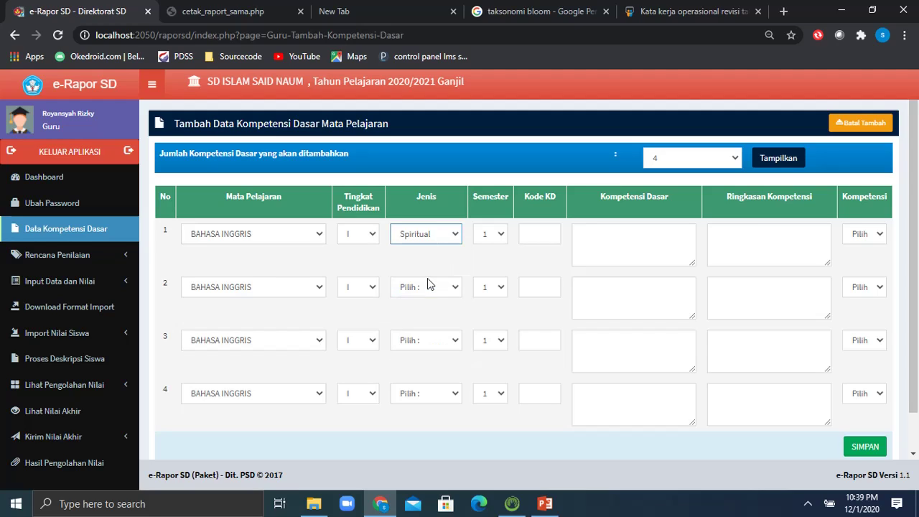
left_click(527, 234)
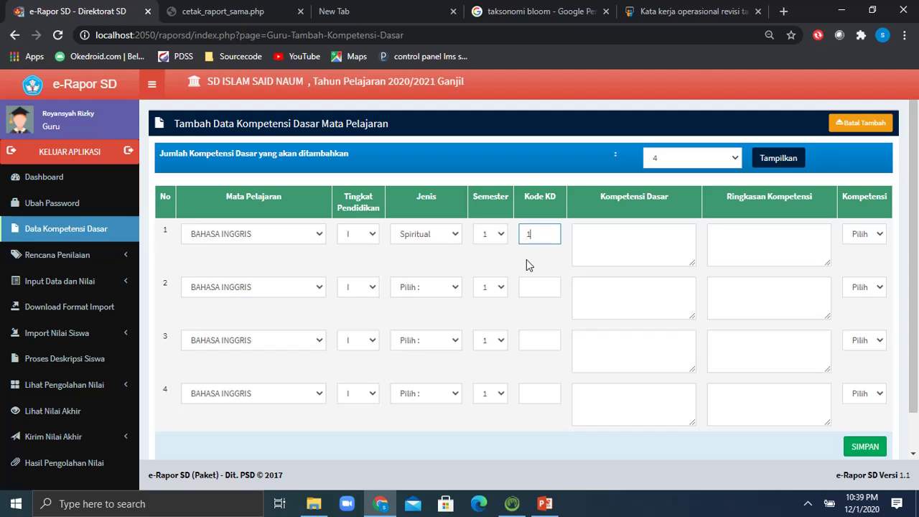
type("1.1")
- Change the first entry's type to Sosial and its KD code to 2.1
left_click(452, 236)
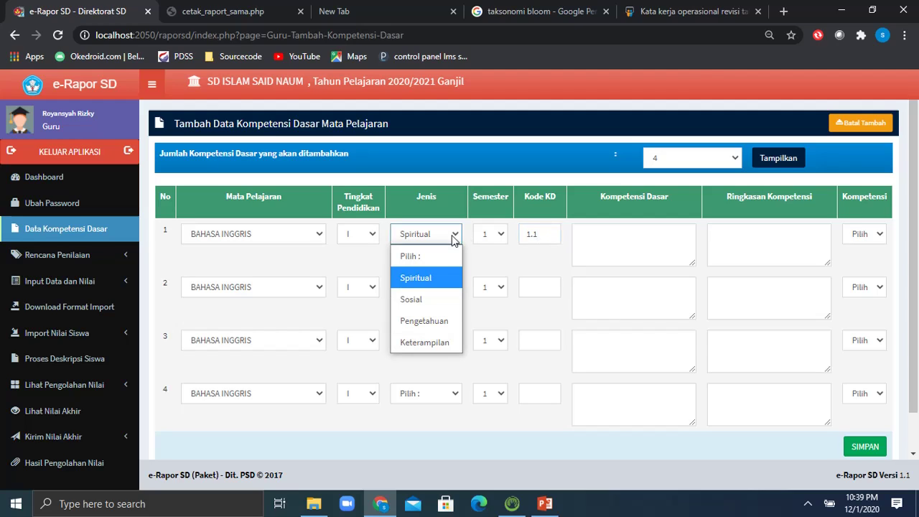
left_click(425, 301)
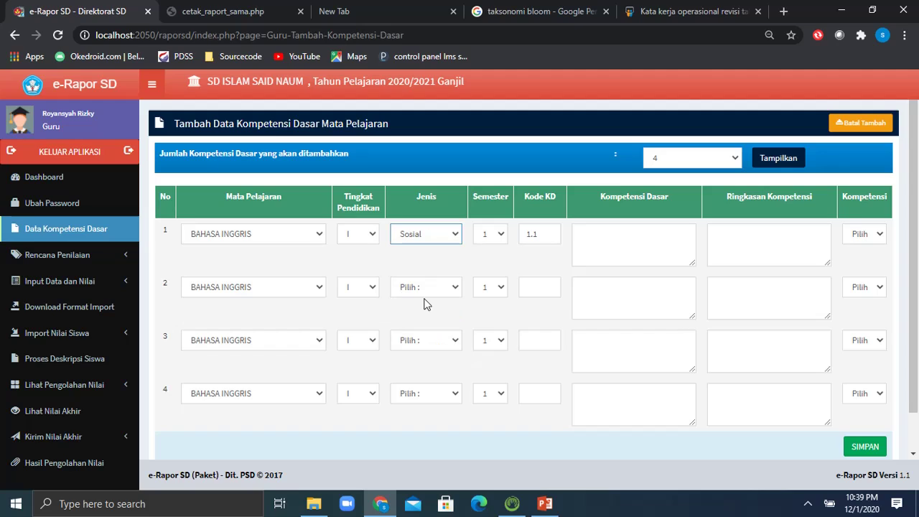
left_click(530, 237)
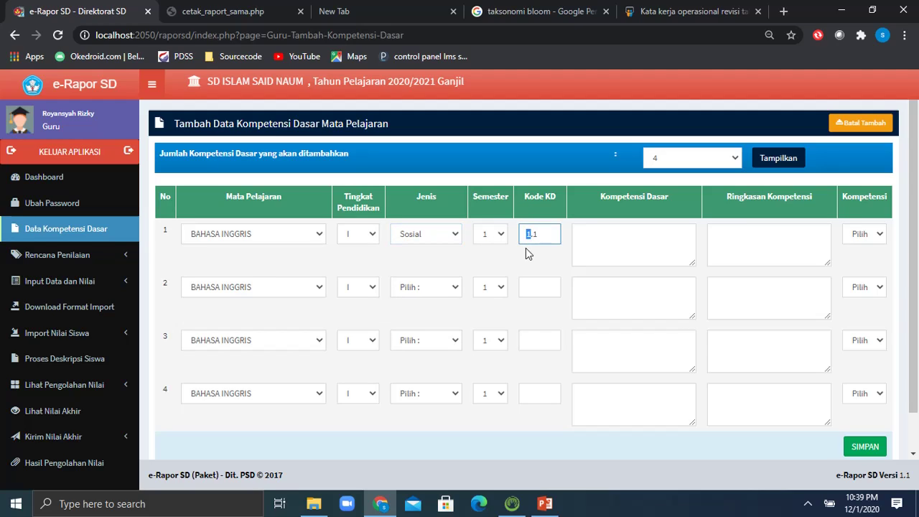
- Switch the first entry's type from Sosial to Pengetahuan and set its KD code to 3.1
left_click(454, 235)
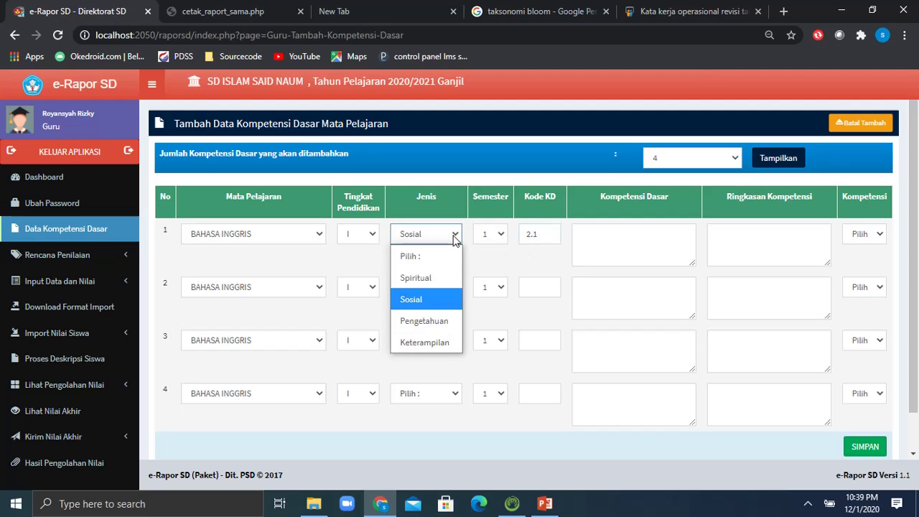
left_click(445, 319)
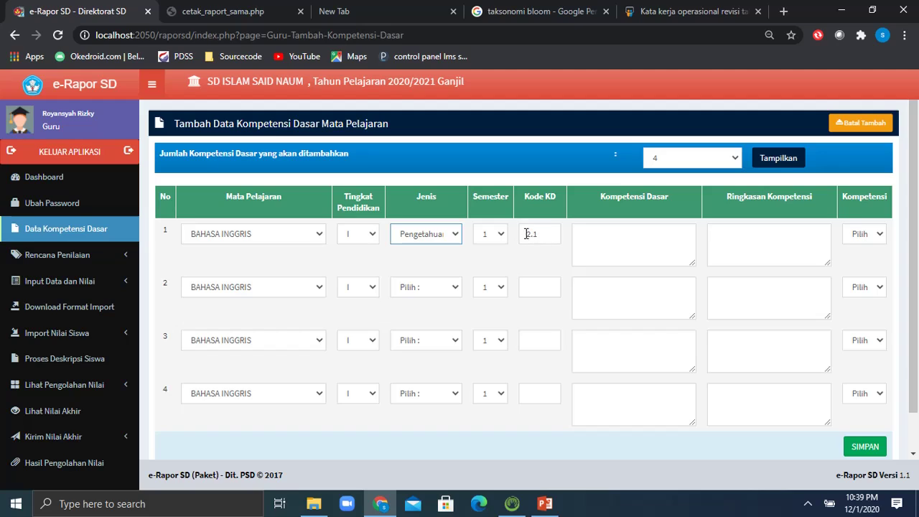
left_click_drag(531, 233, 526, 233)
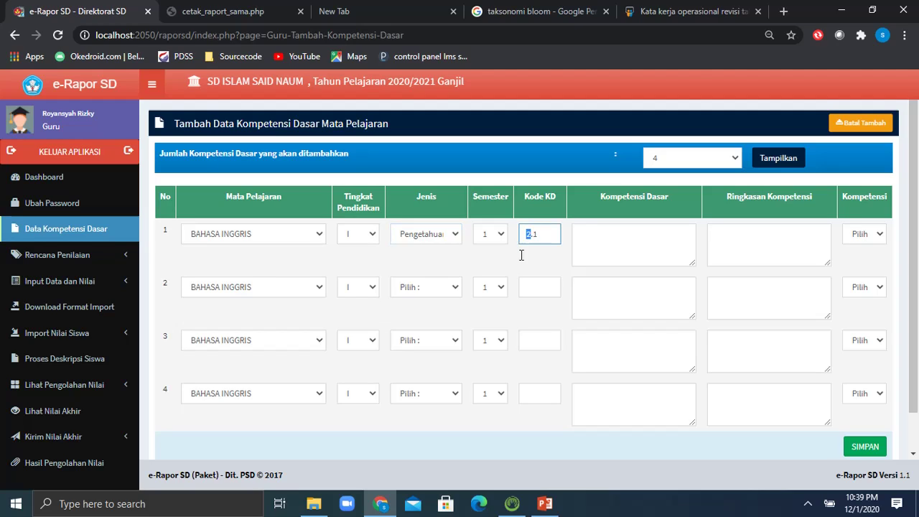
type("3")
- Change the first entry's type to Keterampilan and its KD code to 4.1
left_click(436, 239)
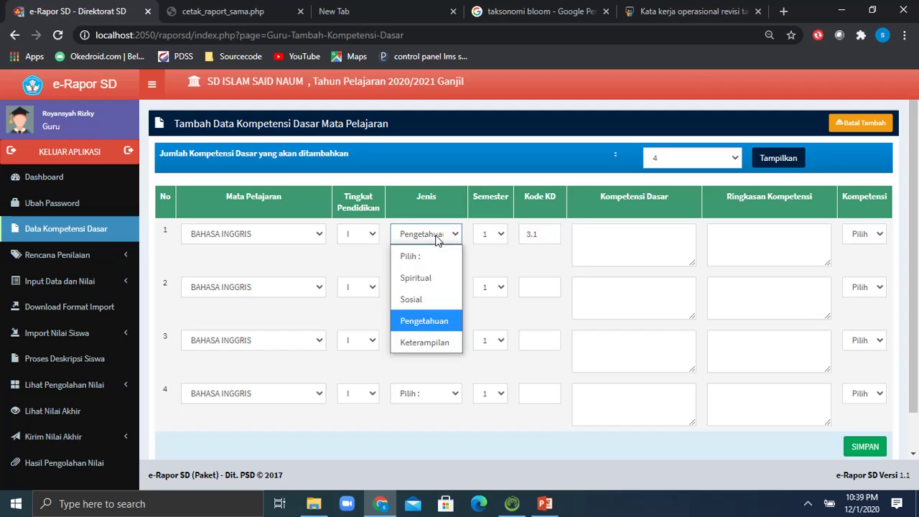
left_click(430, 343)
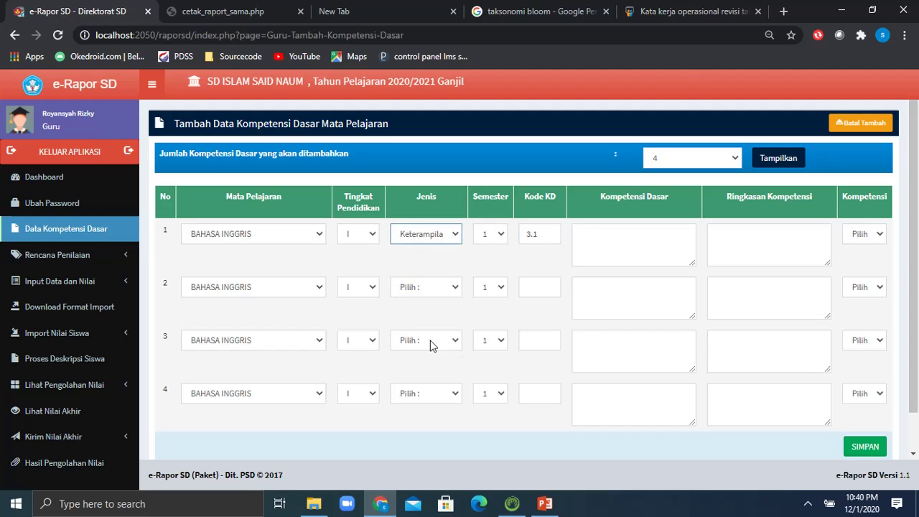
left_click(530, 234)
left_click_drag(530, 235, 526, 238)
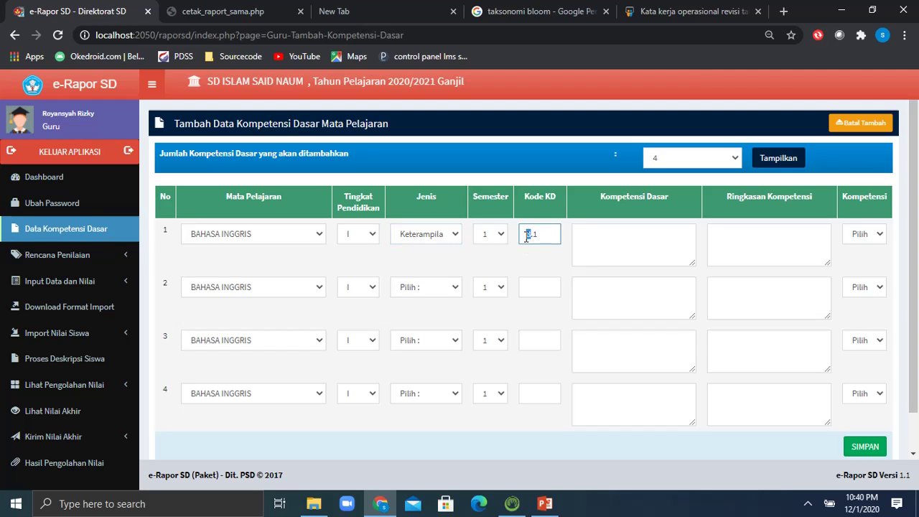
type("4")
- Set the first entry's type back to Pengetahuan with KD code 3.1
left_click(430, 239)
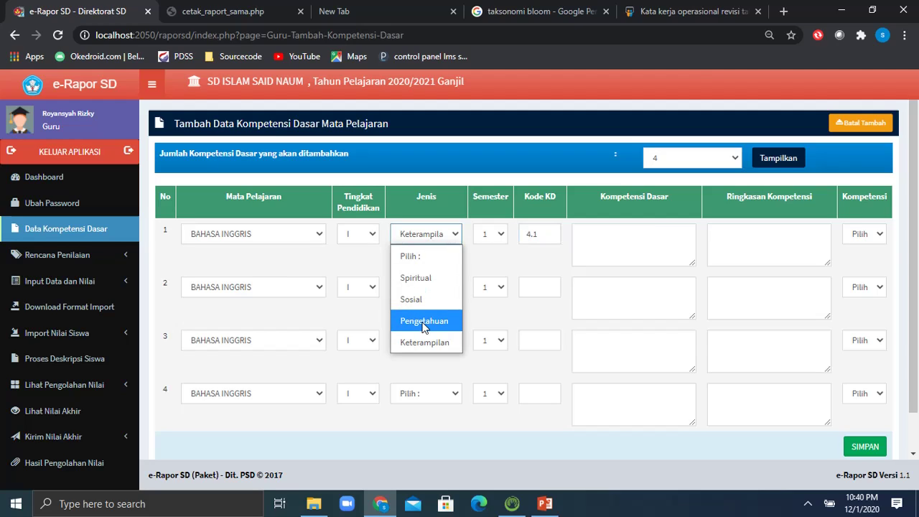
left_click(425, 322)
left_click(528, 235)
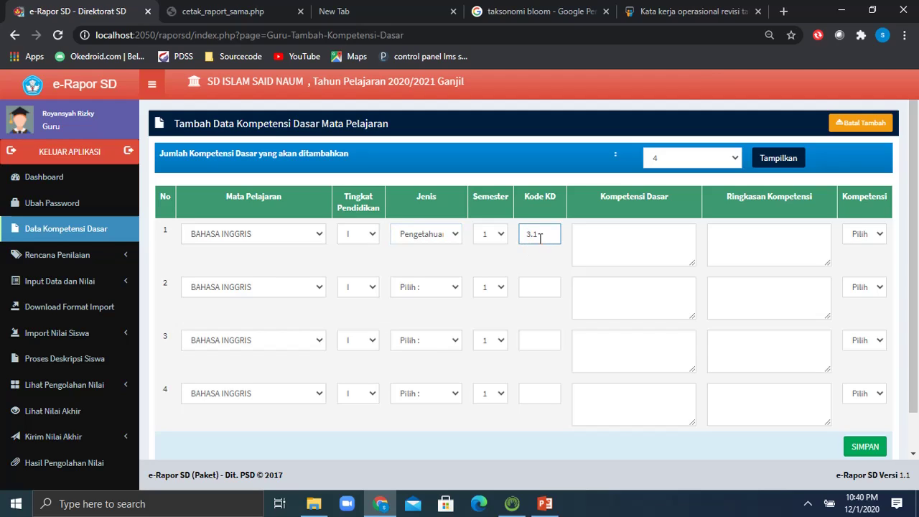
- Set the second entry's type to Pengetahuan and its KD code to 3.2
left_click(442, 290)
left_click(423, 373)
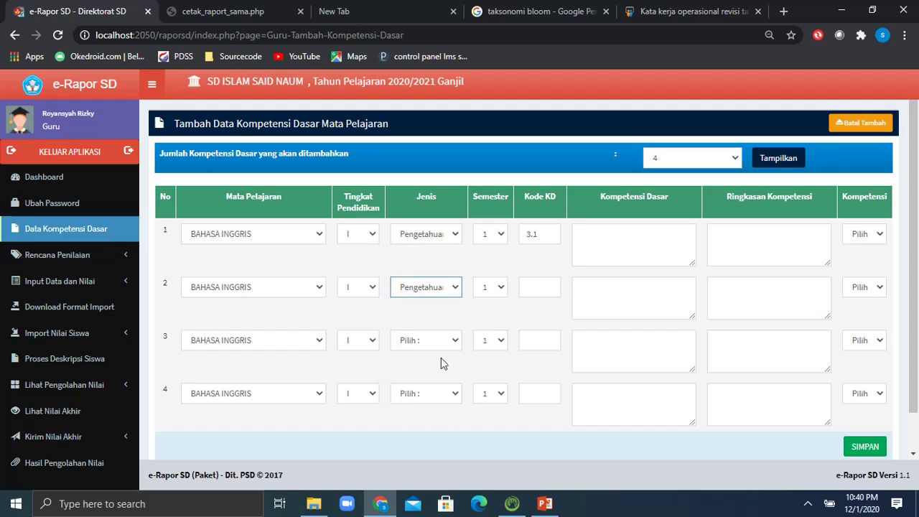
left_click(520, 288)
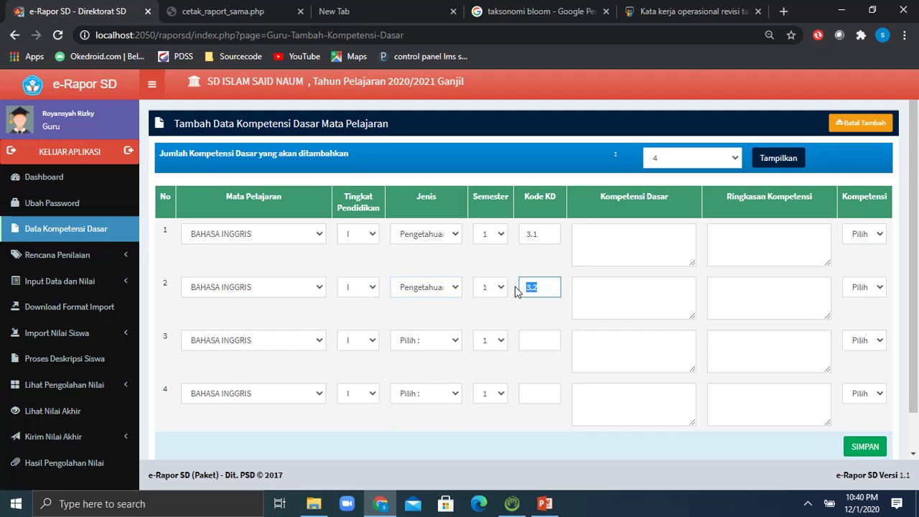
key("BackSpace")
type("3.2")
- Set the third entry's type to Keterampilan and its KD code to 4.1
left_click(444, 343)
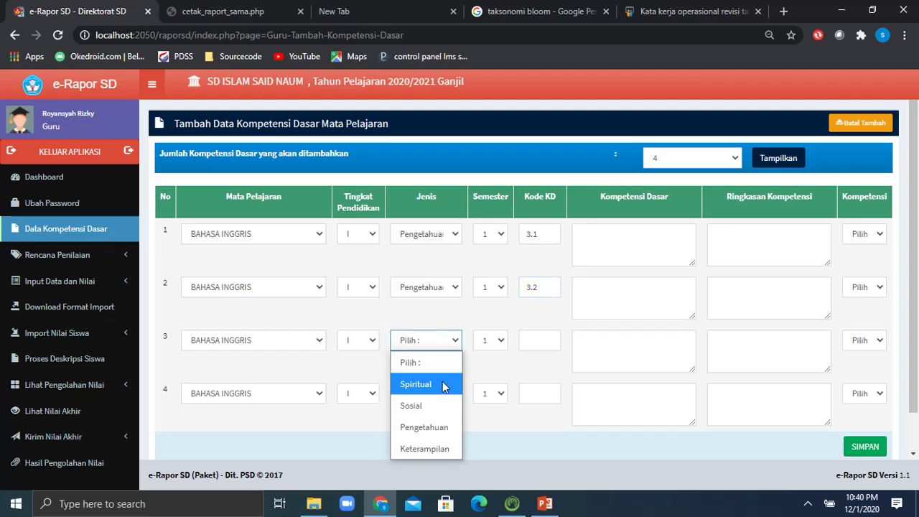
left_click(444, 447)
left_click(528, 342)
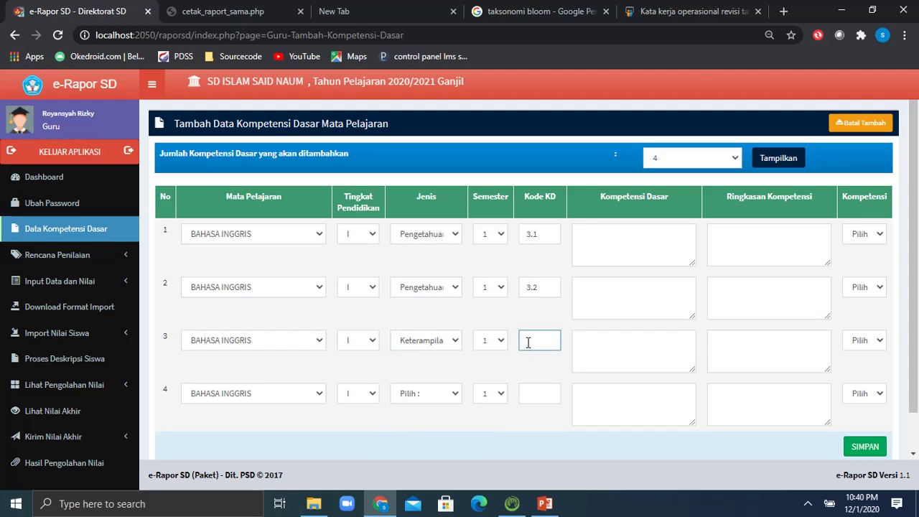
type("4.1")
- Set the fourth entry's type to Keterampilan and its KD code to 4.2
left_click(448, 395)
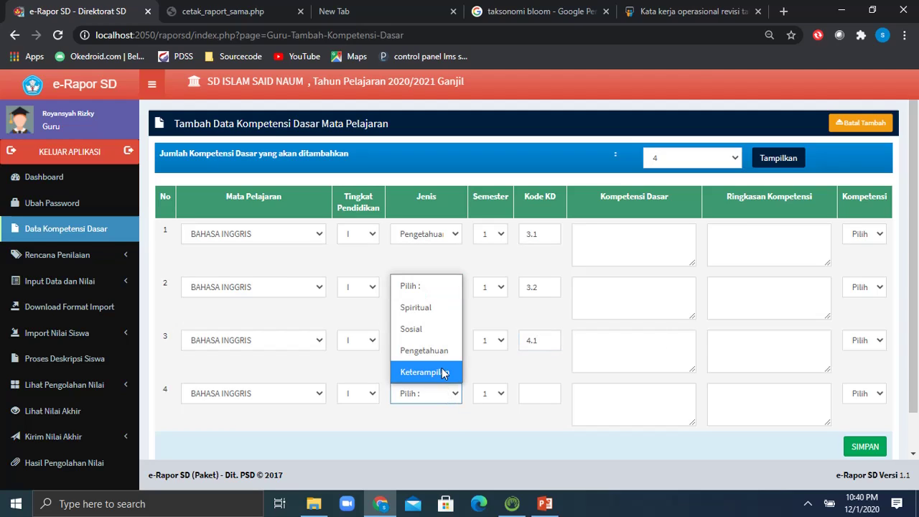
left_click(443, 373)
left_click(533, 395)
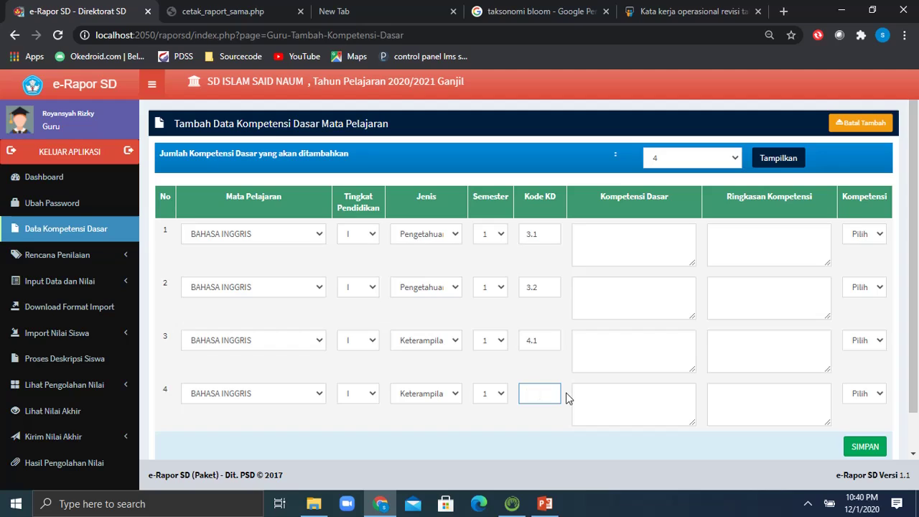
type("4.2")
- Enter "menjelaskan ....." as the basic competency text of entry 3.1 and copy its verb "menjelaskan"
left_click(599, 240)
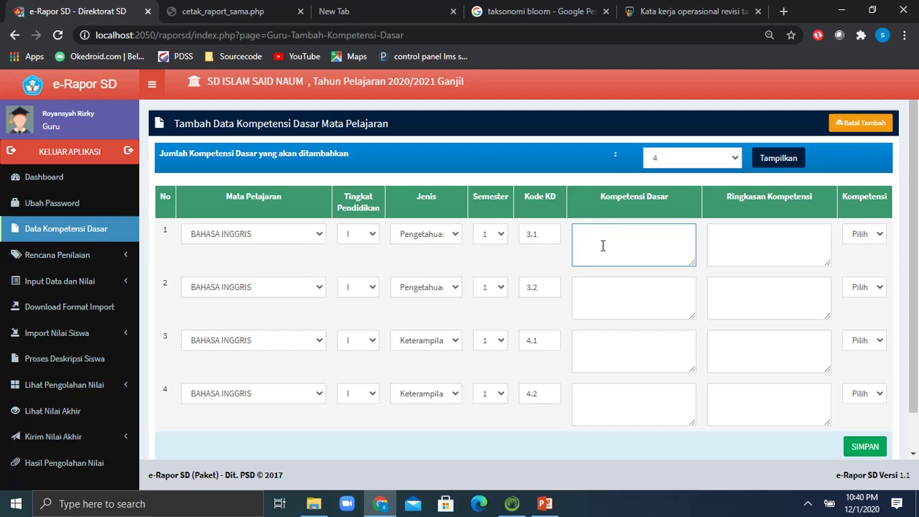
type("menjelaskan ....")
left_click_drag(626, 236, 641, 237)
left_click_drag(580, 235, 626, 237)
key("ctrl+c")
- Fill in the summary of entry 3.1 as "menjelaskan materi pokok", reusing the copied verb, and set its competency source to Mandiri
left_click(718, 236)
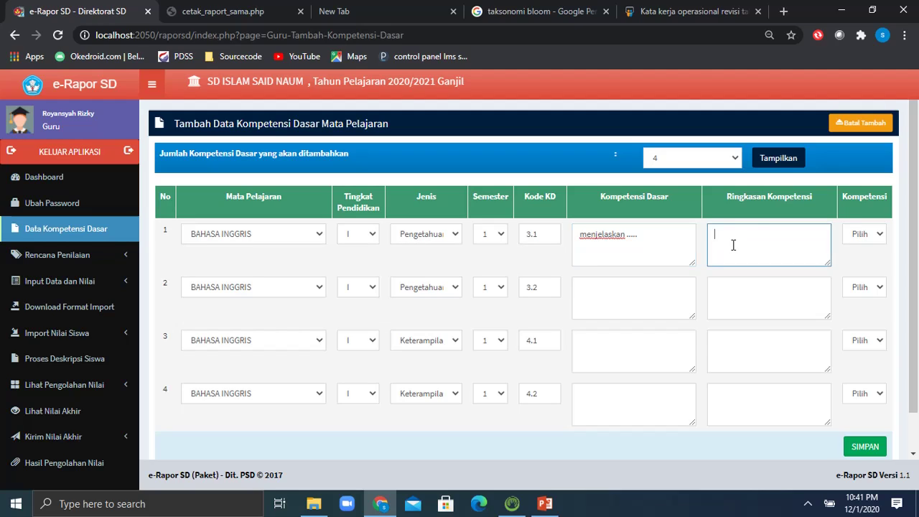
key("ctrl+v")
type("materi pokok")
left_click(872, 238)
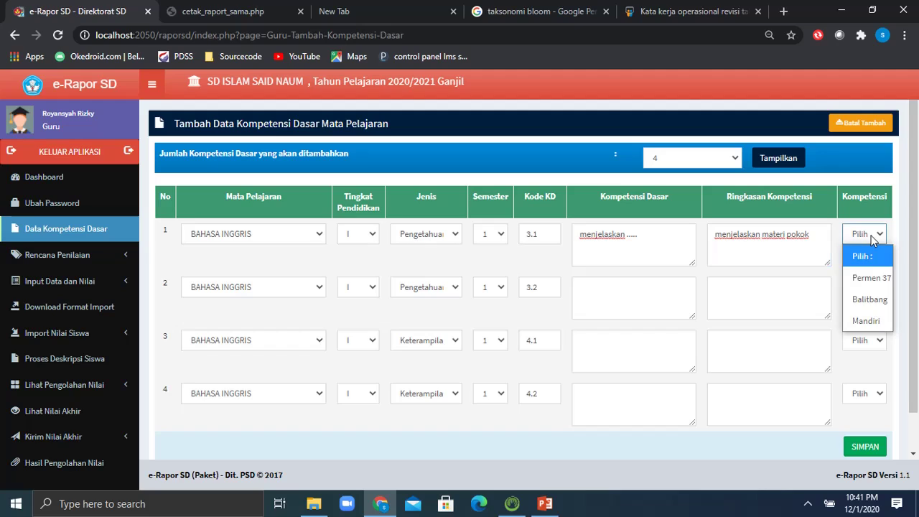
left_click(878, 320)
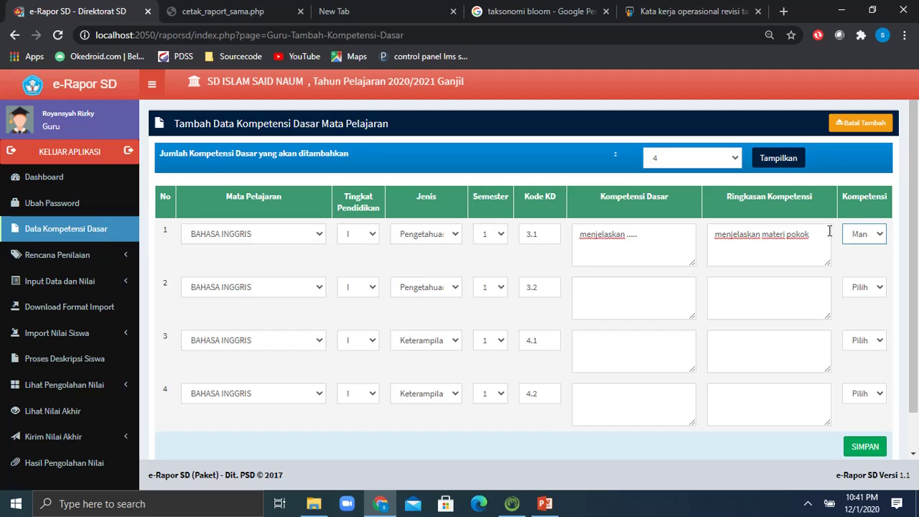
- Enter "mengenal ......" as the basic competency text of entry 3.2 and "menenal ....." as its summary
left_click(593, 291)
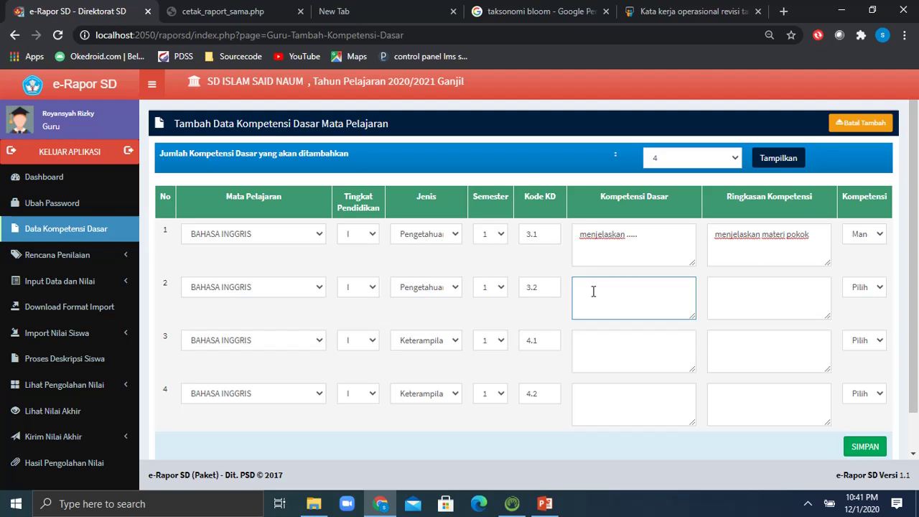
type("mengenal .....")
left_click(743, 299)
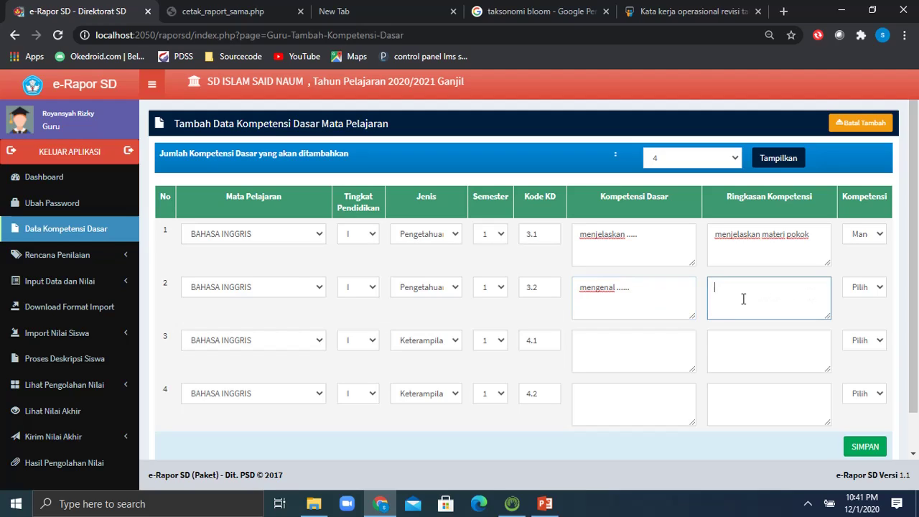
type("menenal .....")
- Set the competency source of entries 3.2 and 4.1 to Mandiri
left_click(586, 343)
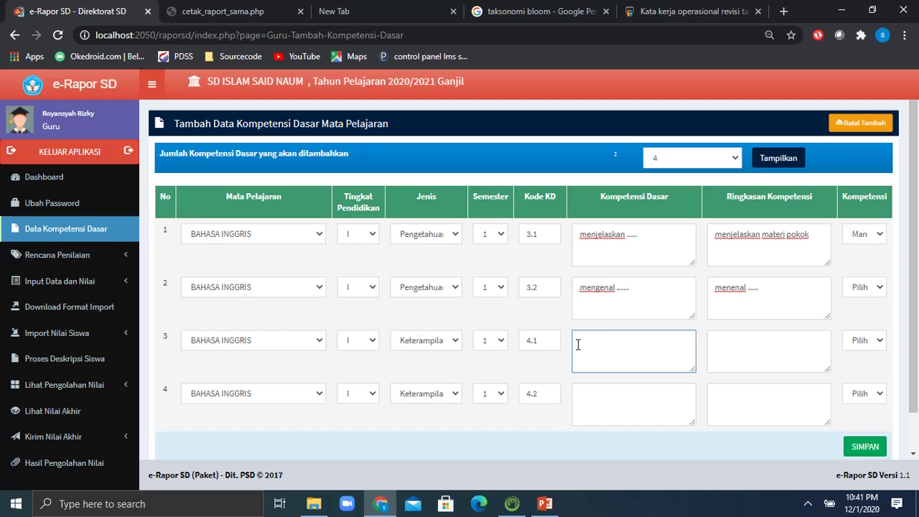
left_click_drag(581, 239, 629, 237)
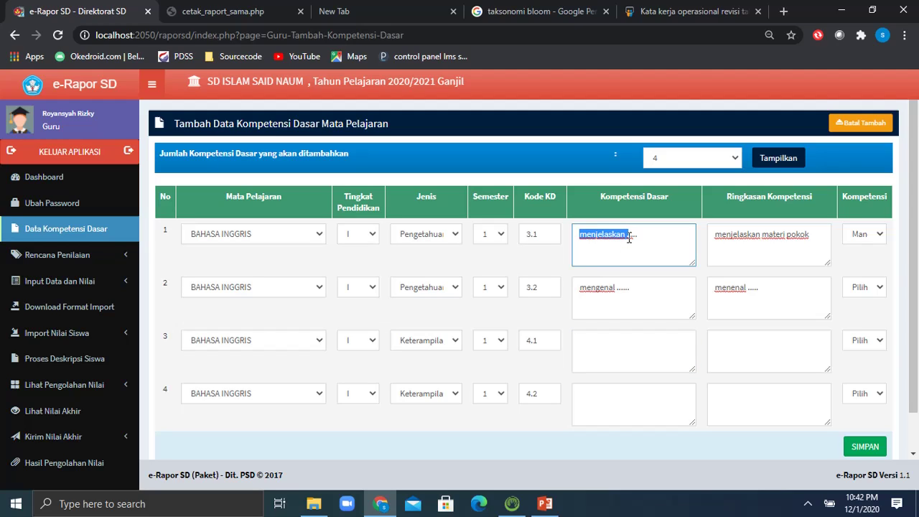
left_click(878, 288)
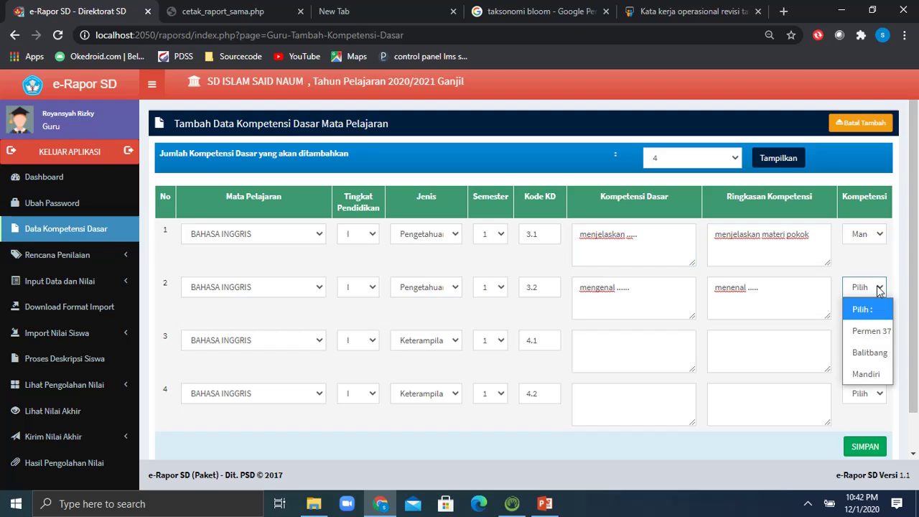
left_click(868, 375)
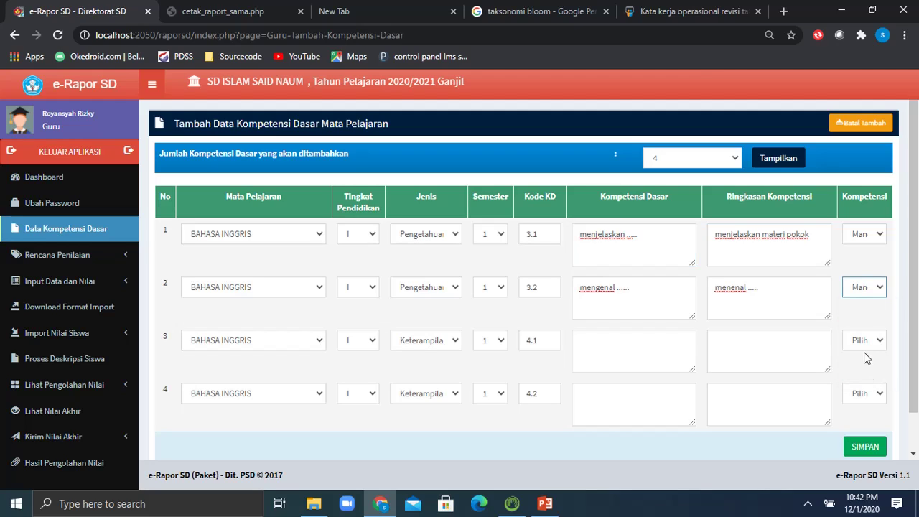
left_click(865, 344)
left_click(866, 427)
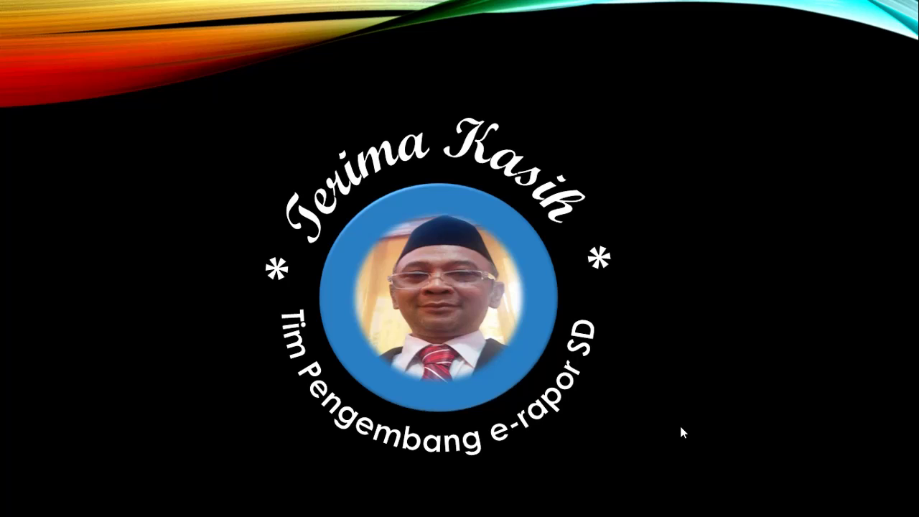
left_click(659, 260)
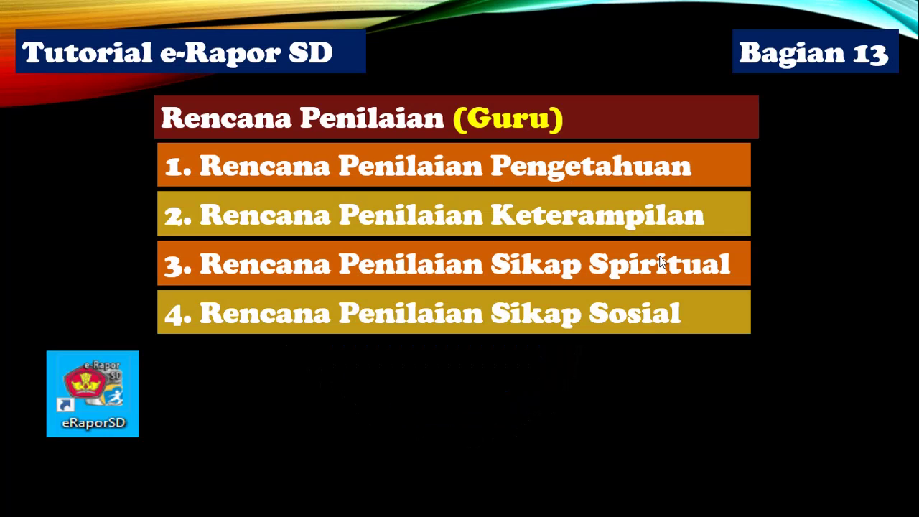